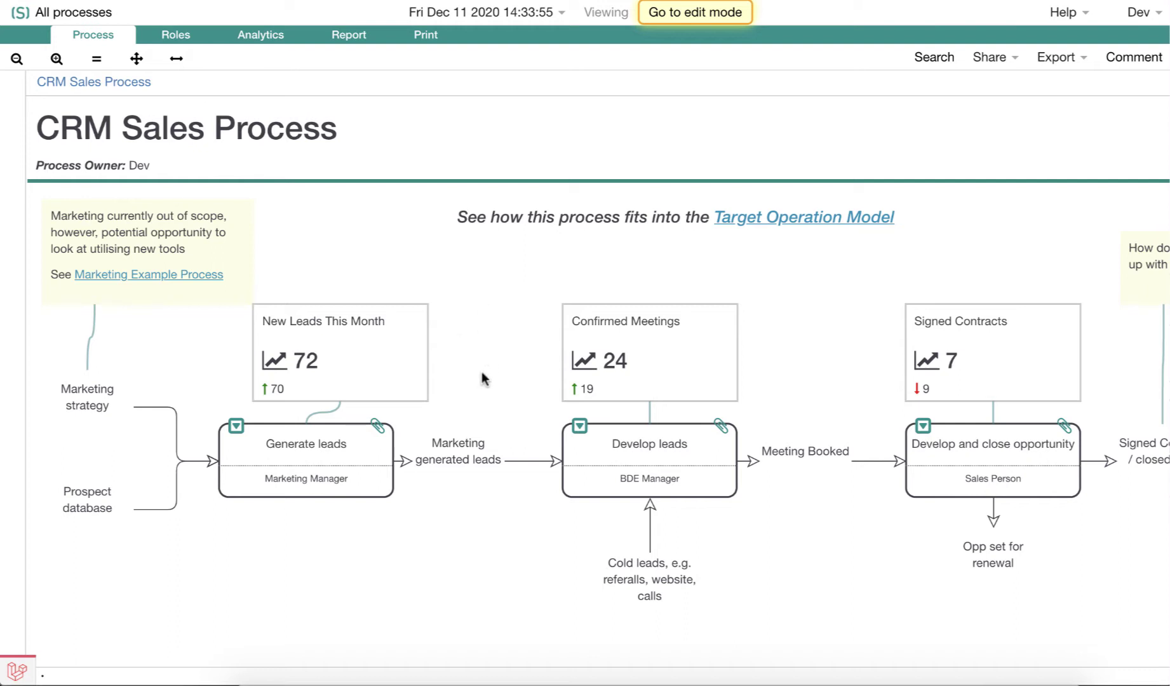
Look through the CRM Sales Process and its Generate leads, Develop leads and Qualify lead sub-processes, returning to the top level.
click(237, 426)
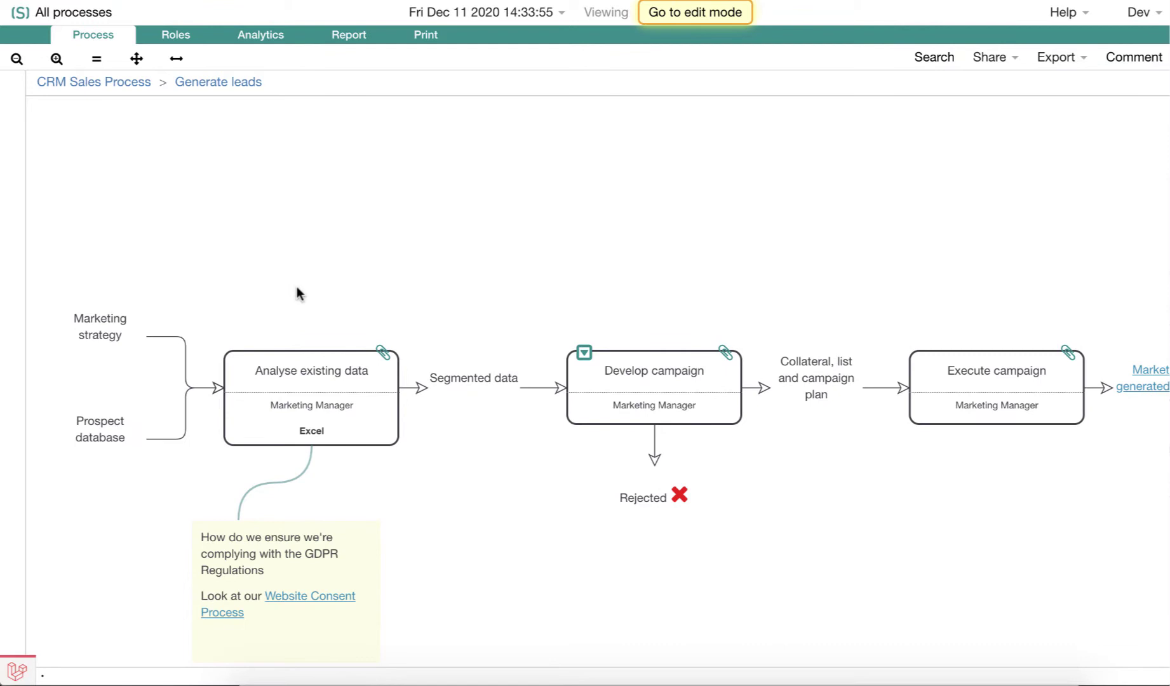
click(134, 84)
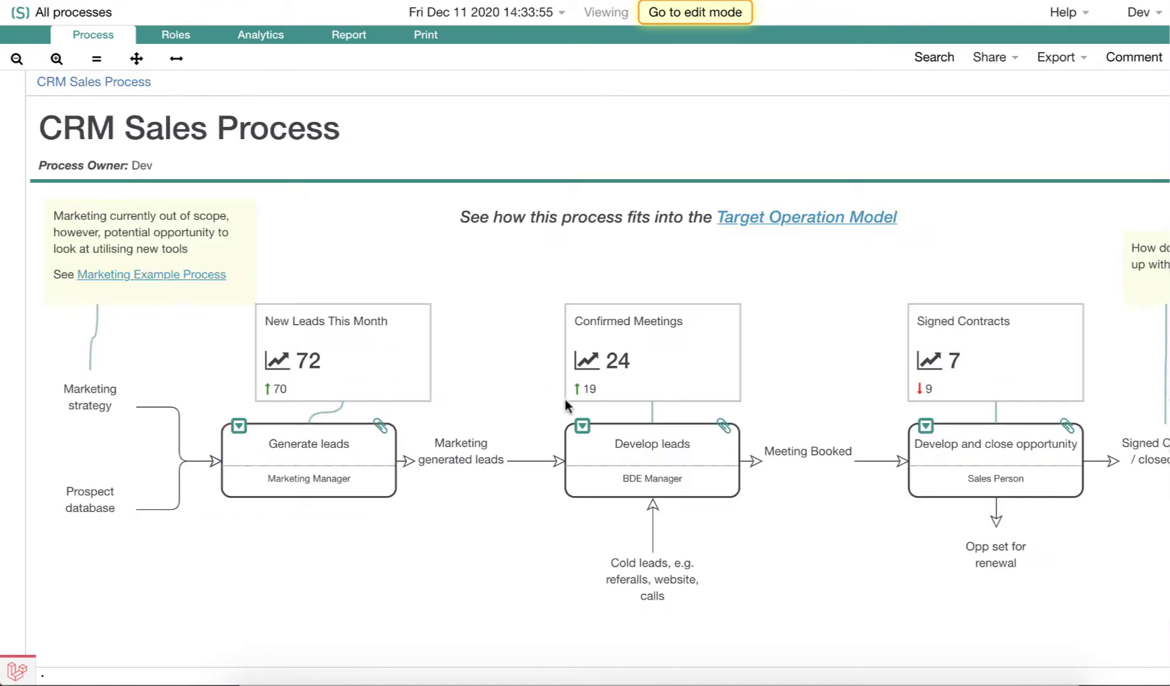
click(582, 426)
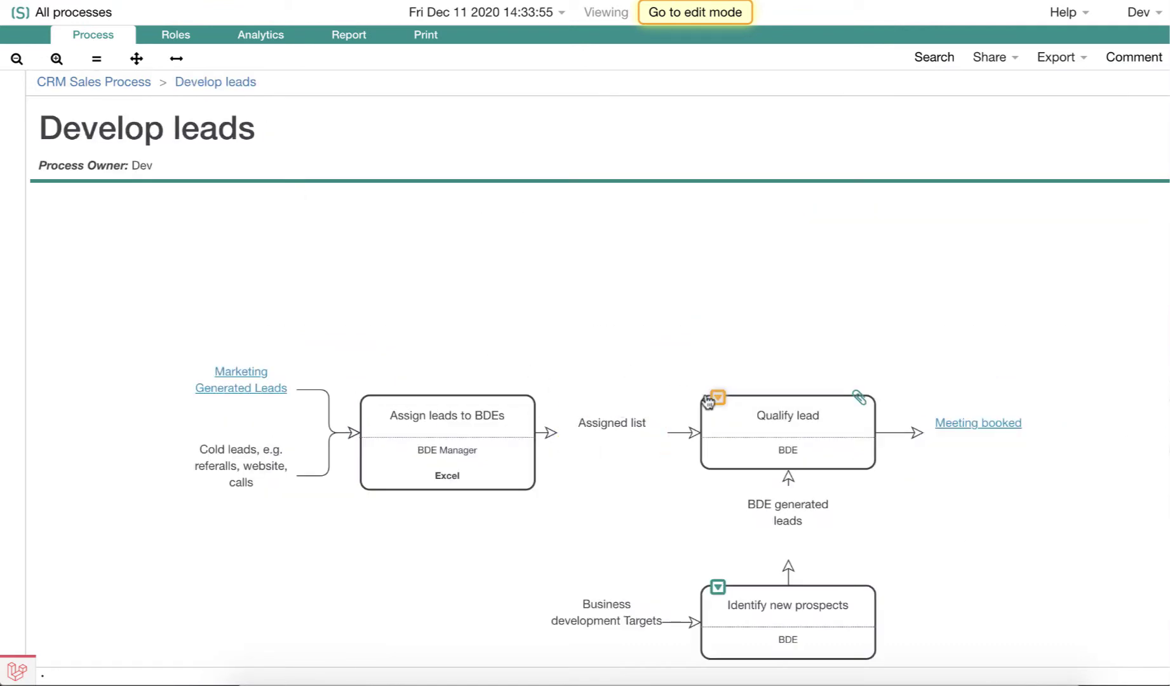
click(708, 402)
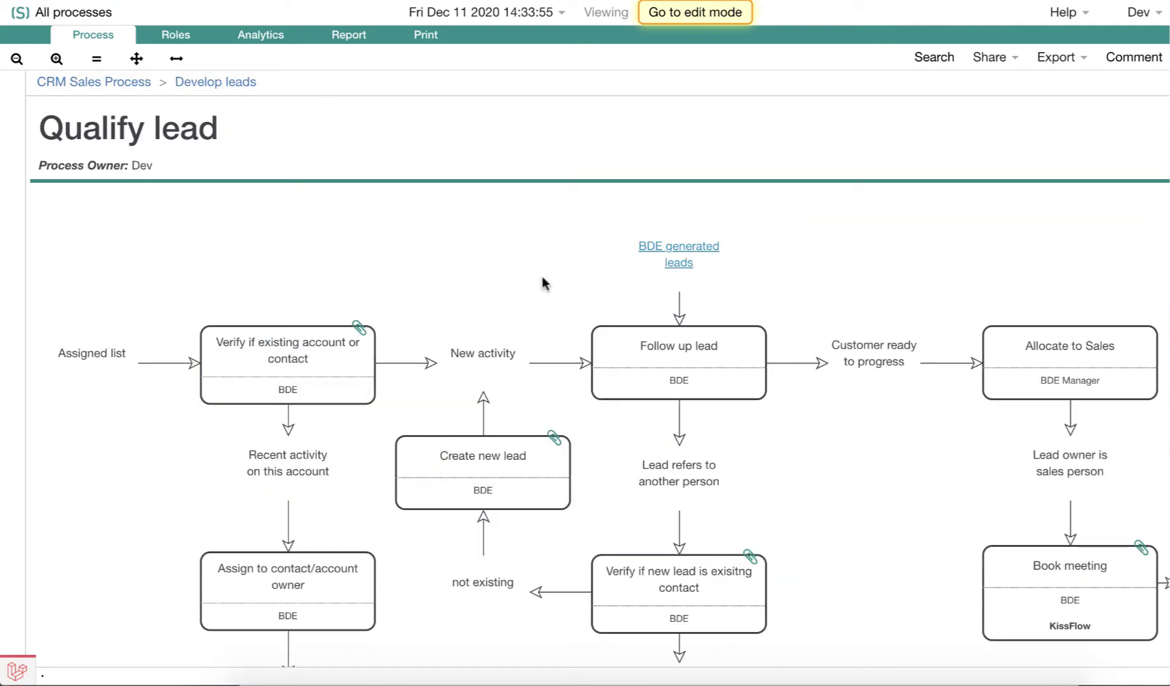
click(134, 88)
scroll(553, 191, down, 1)
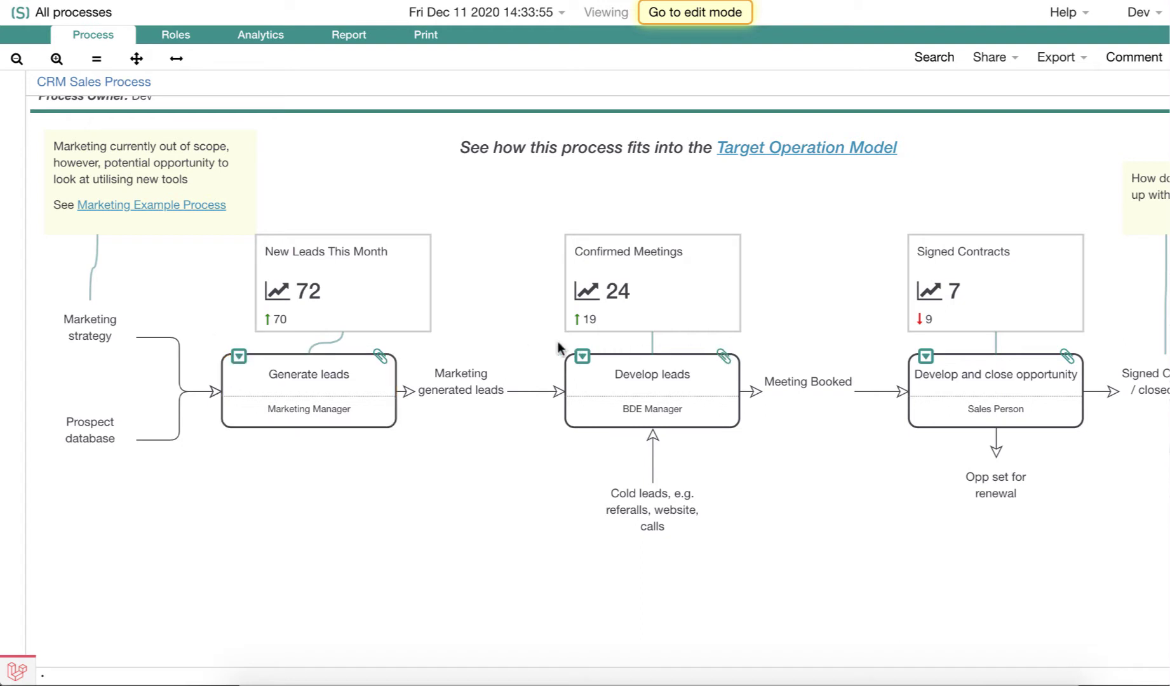
scroll(489, 254, up, 2)
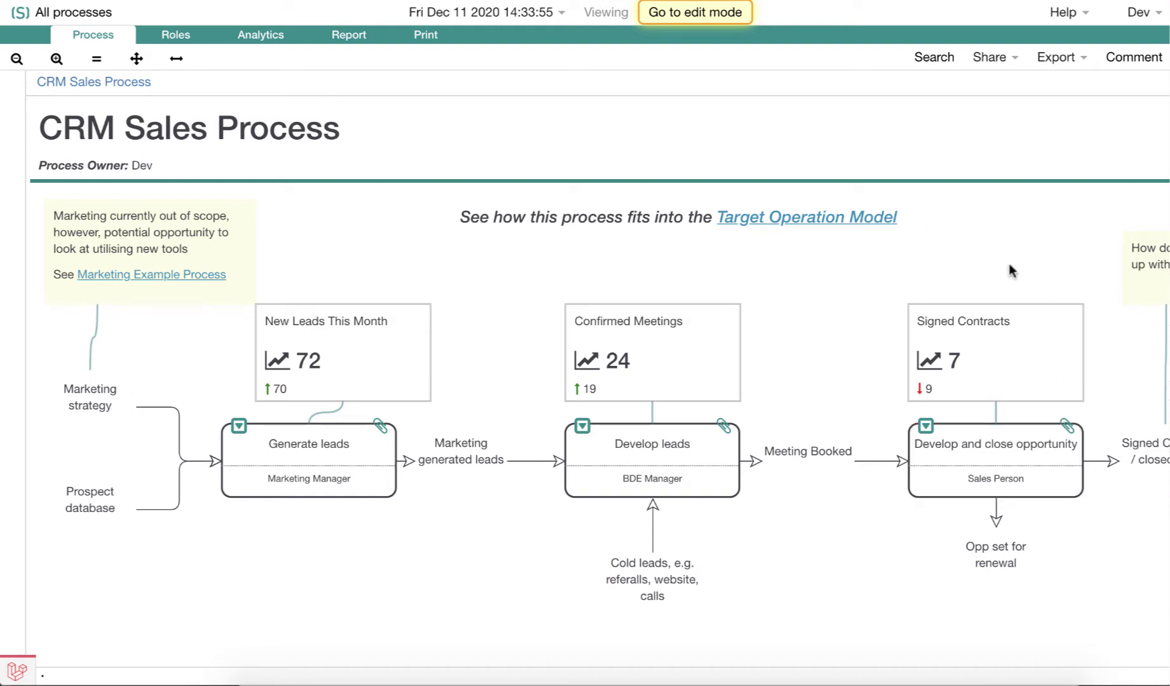
Open the print preview of the CRM Sales Process and create an expanded view from it.
click(424, 38)
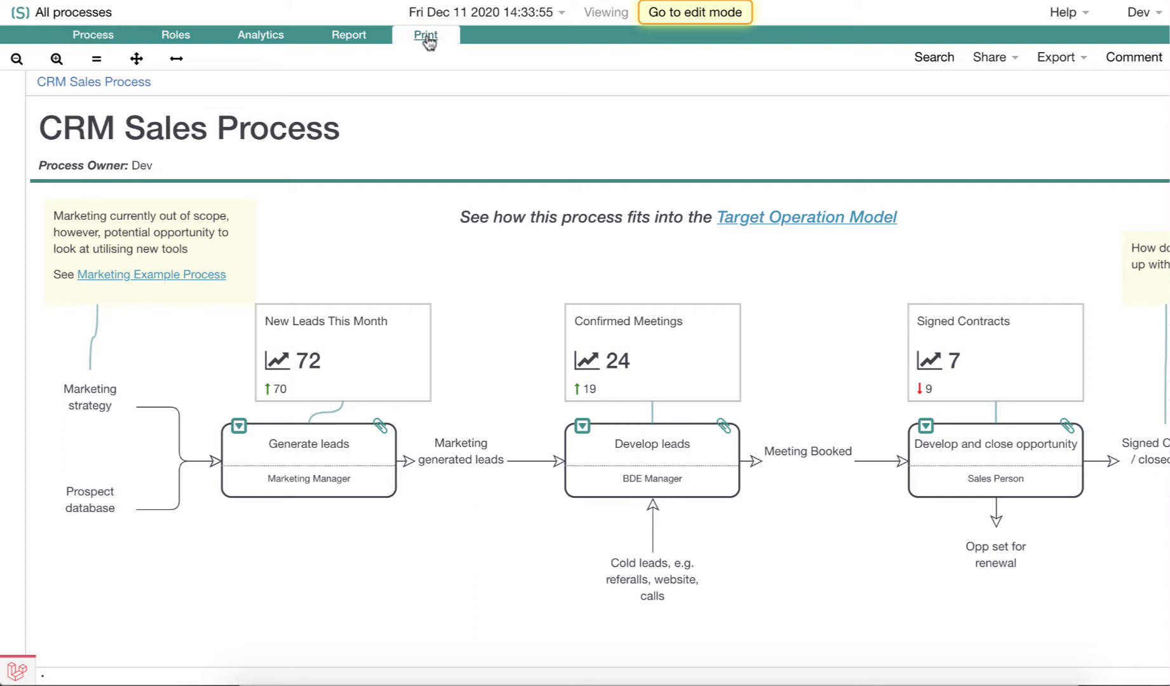
scroll(643, 296, down, 6)
scroll(643, 295, up, 6)
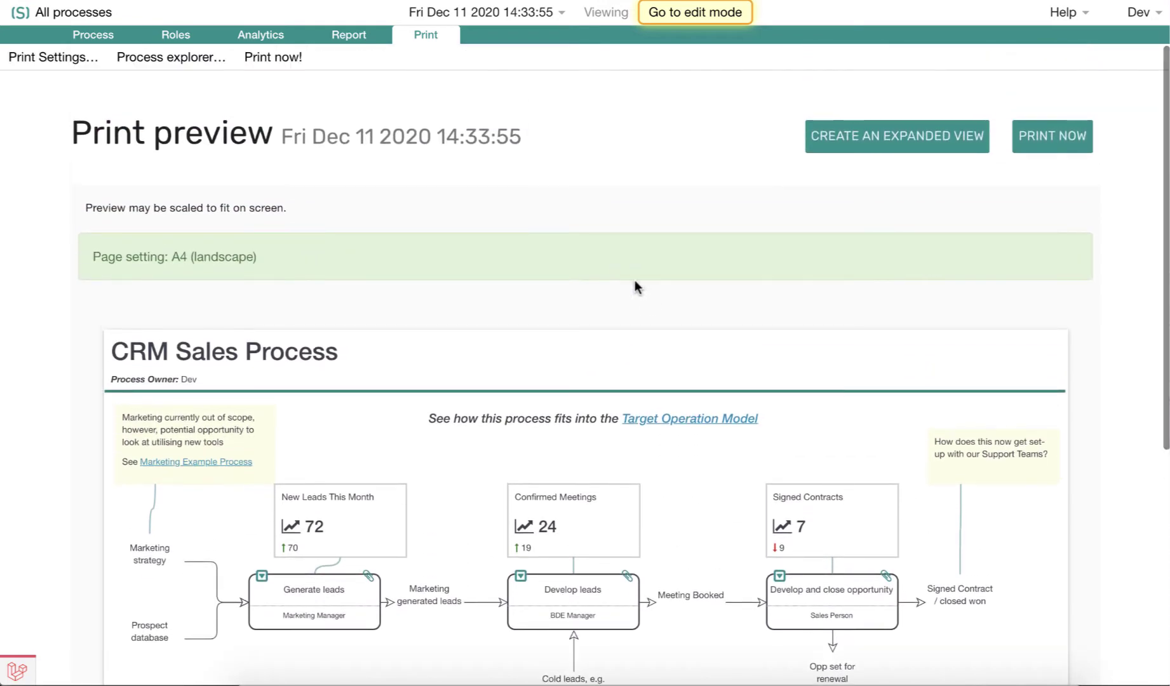
click(894, 144)
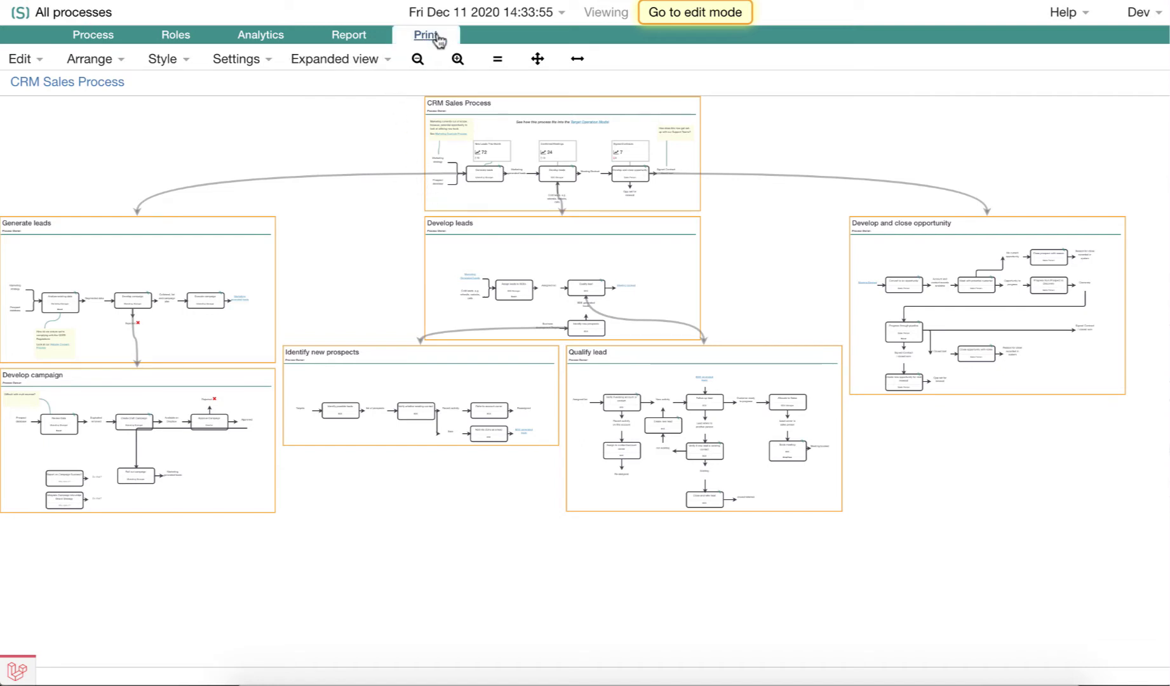
Check how the expanded view fits the page in the print preview.
click(437, 38)
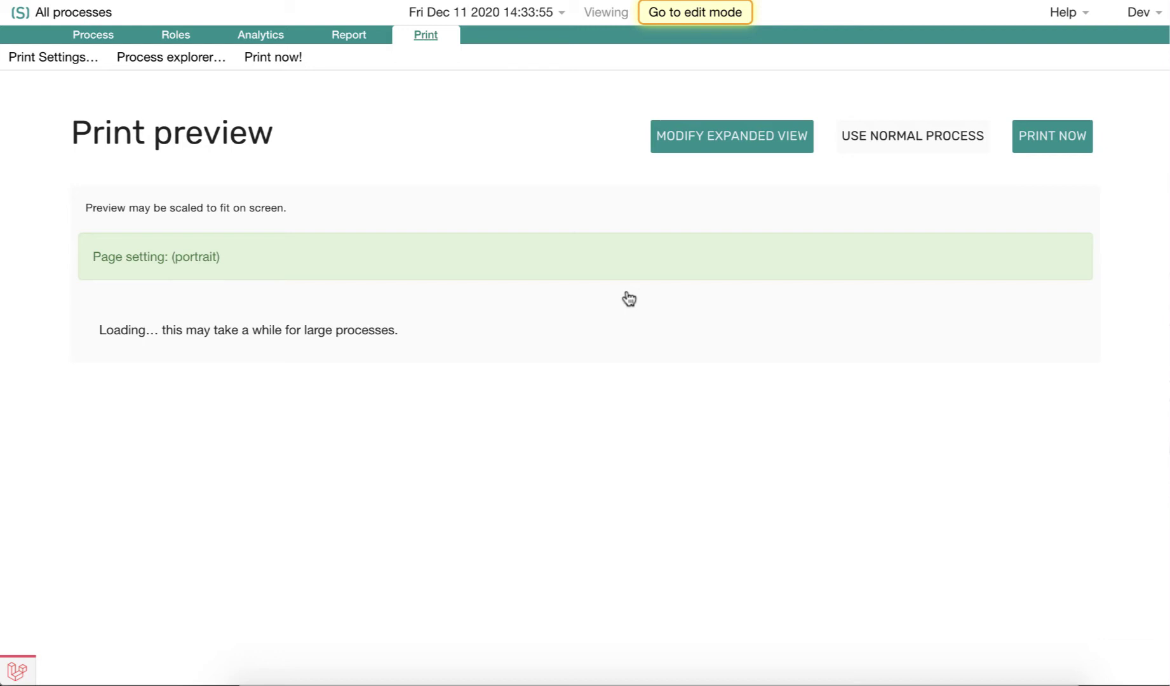
scroll(629, 299, down, 2)
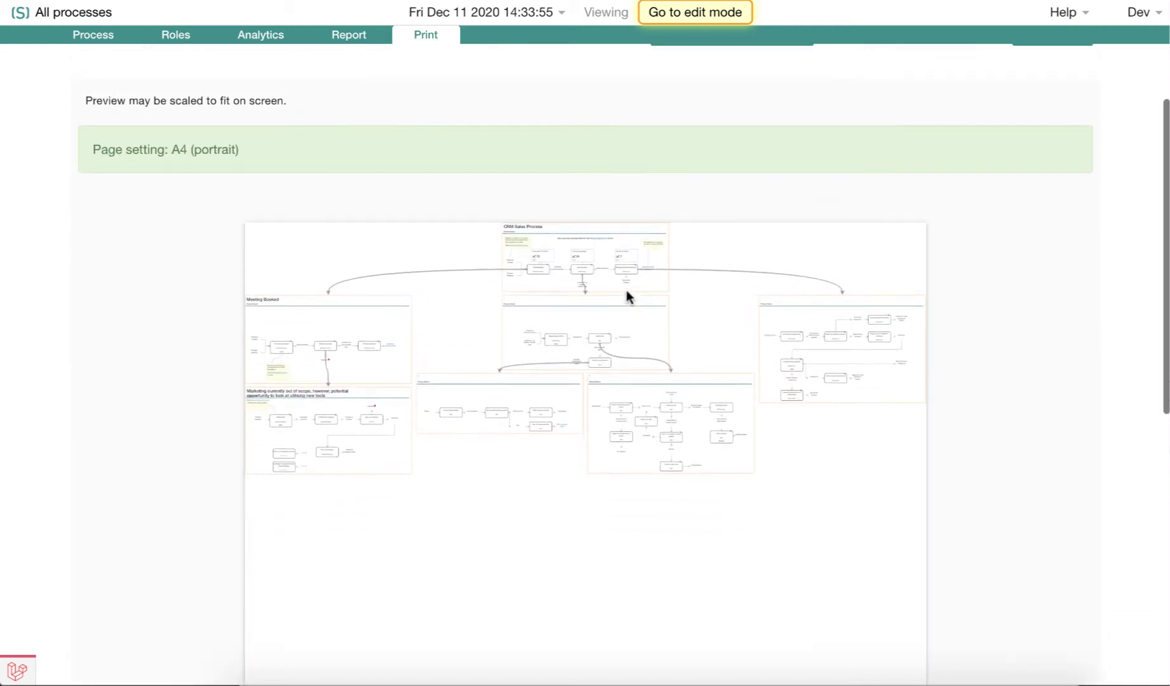
scroll(628, 296, up, 2)
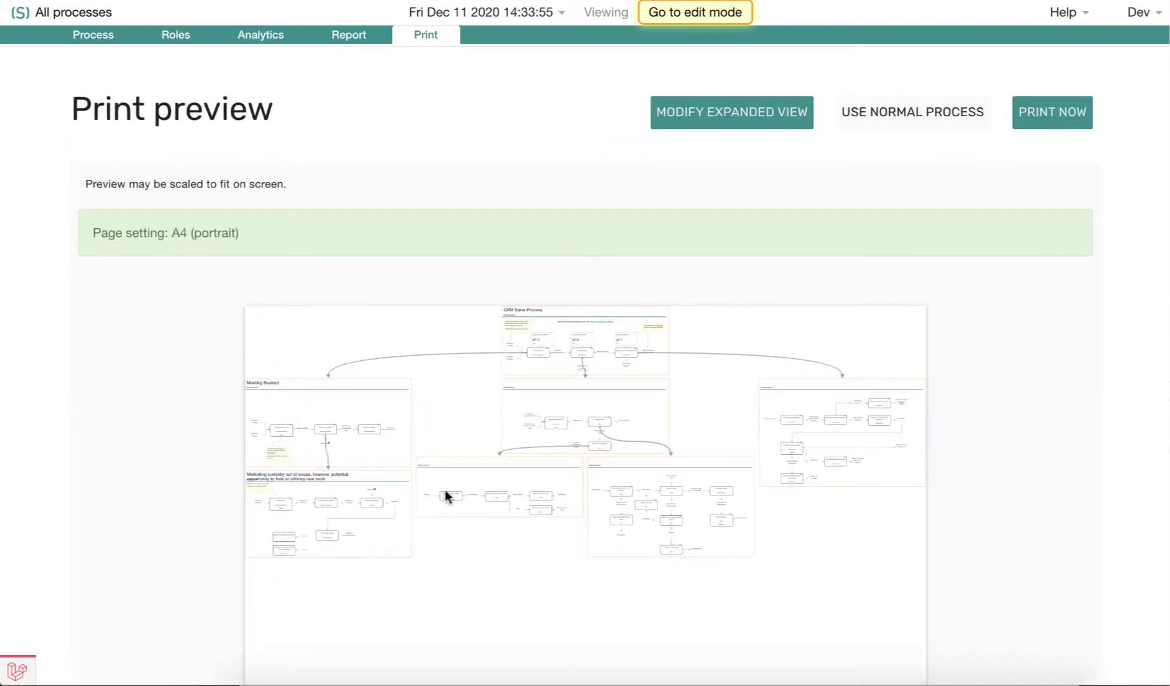
scroll(152, 102, up, 1)
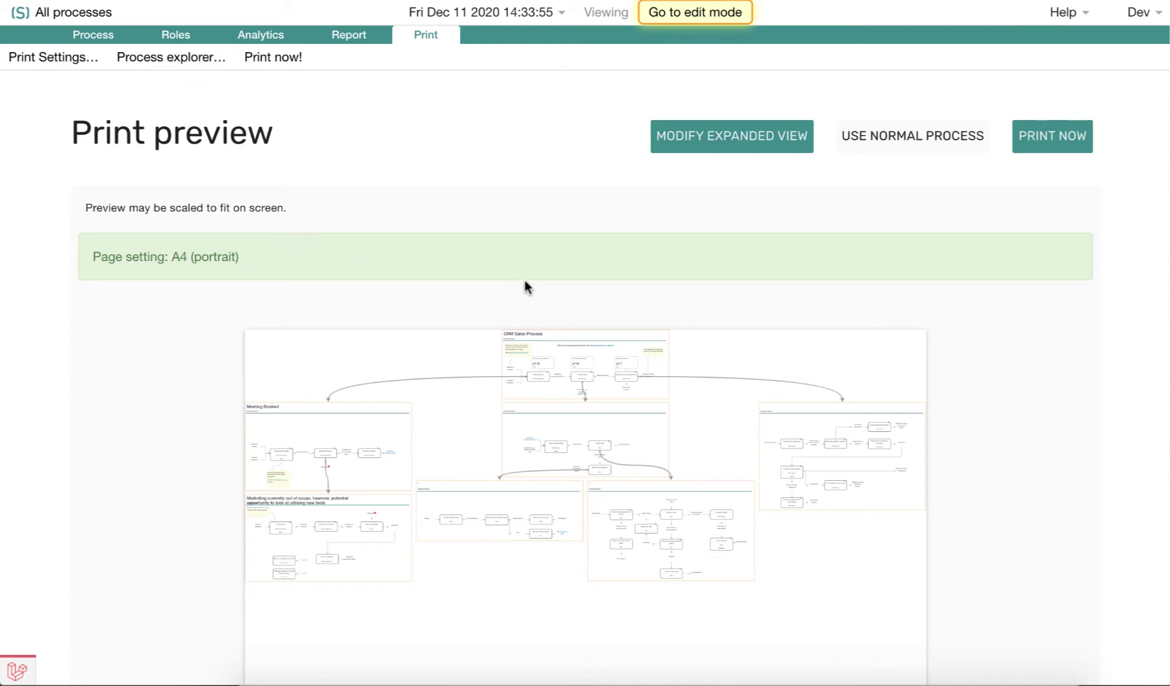
Compare the print preview using the normal process, and reopen the expanded view for modification.
click(899, 138)
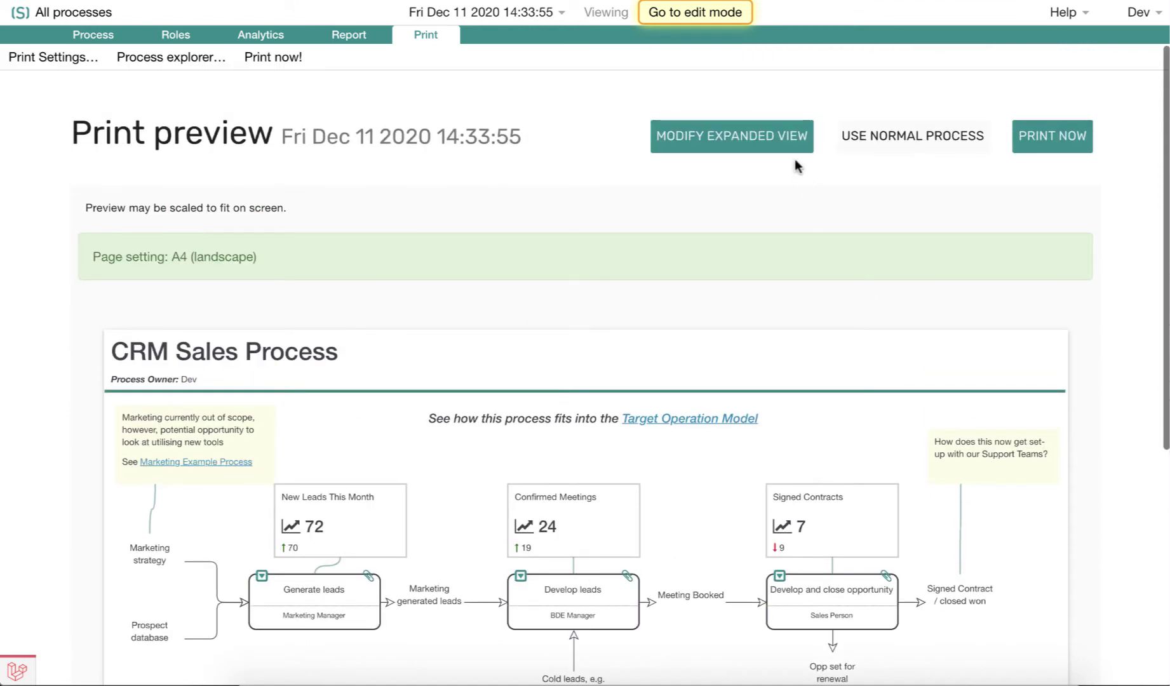
click(744, 148)
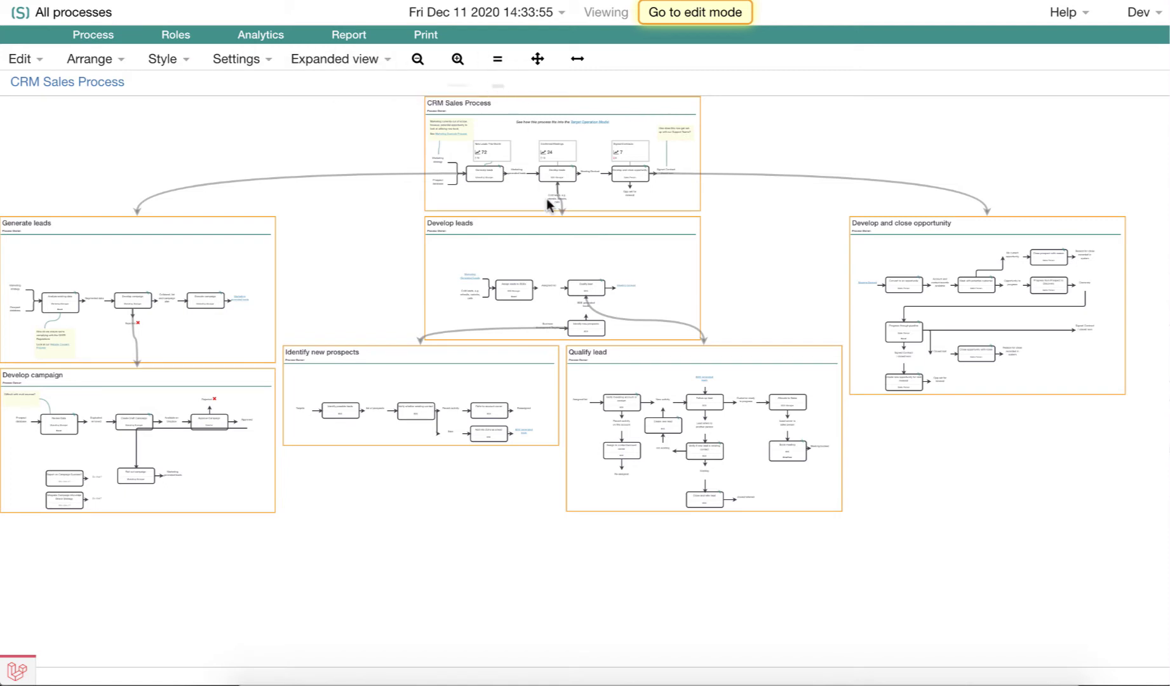
click(659, 261)
click(759, 248)
click(258, 460)
click(354, 276)
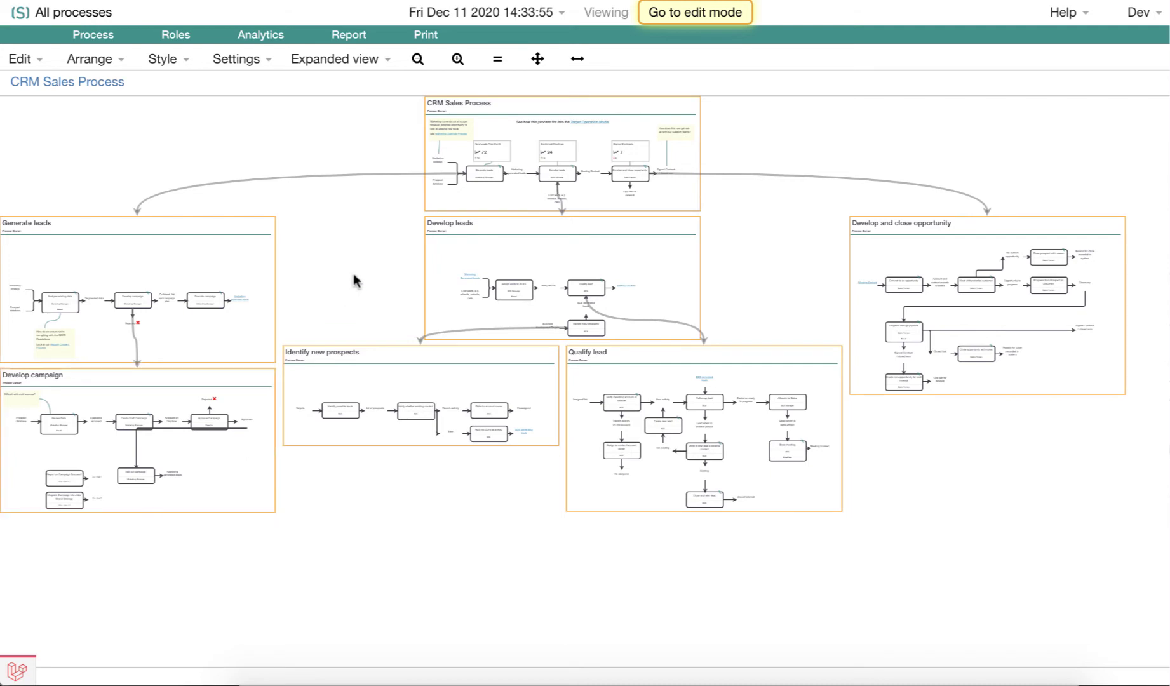
Move the Develop campaign diagram slightly lower and collapse it out of the expanded view.
click(223, 469)
drag(228, 470, 236, 523)
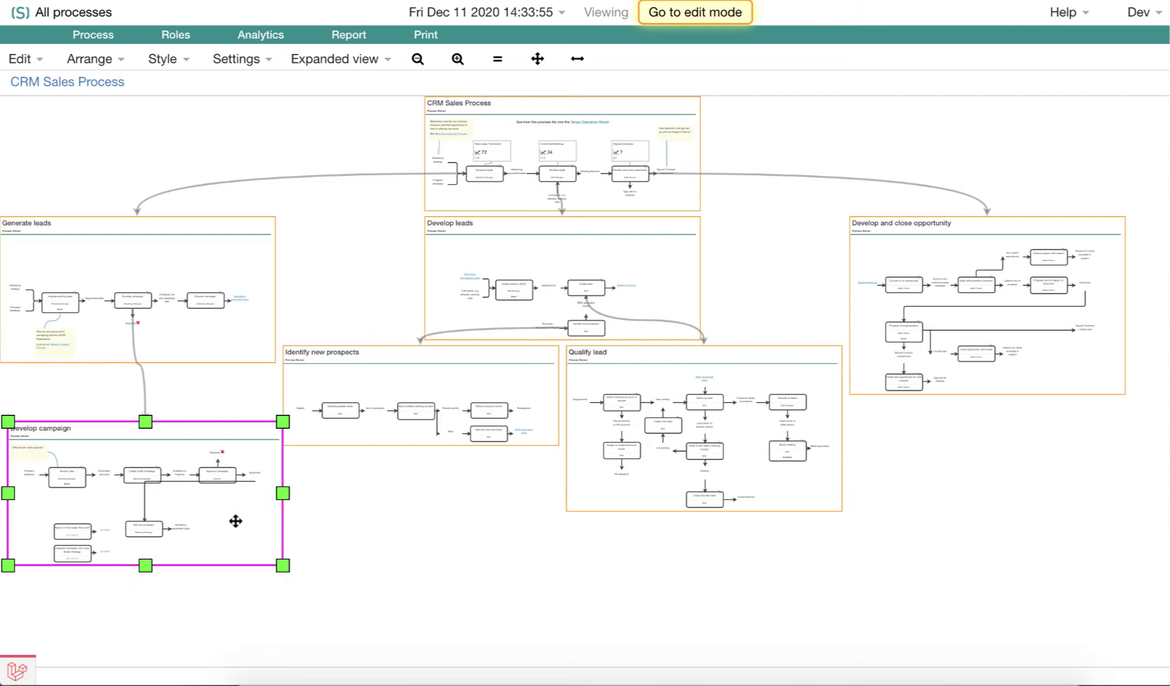
click(337, 59)
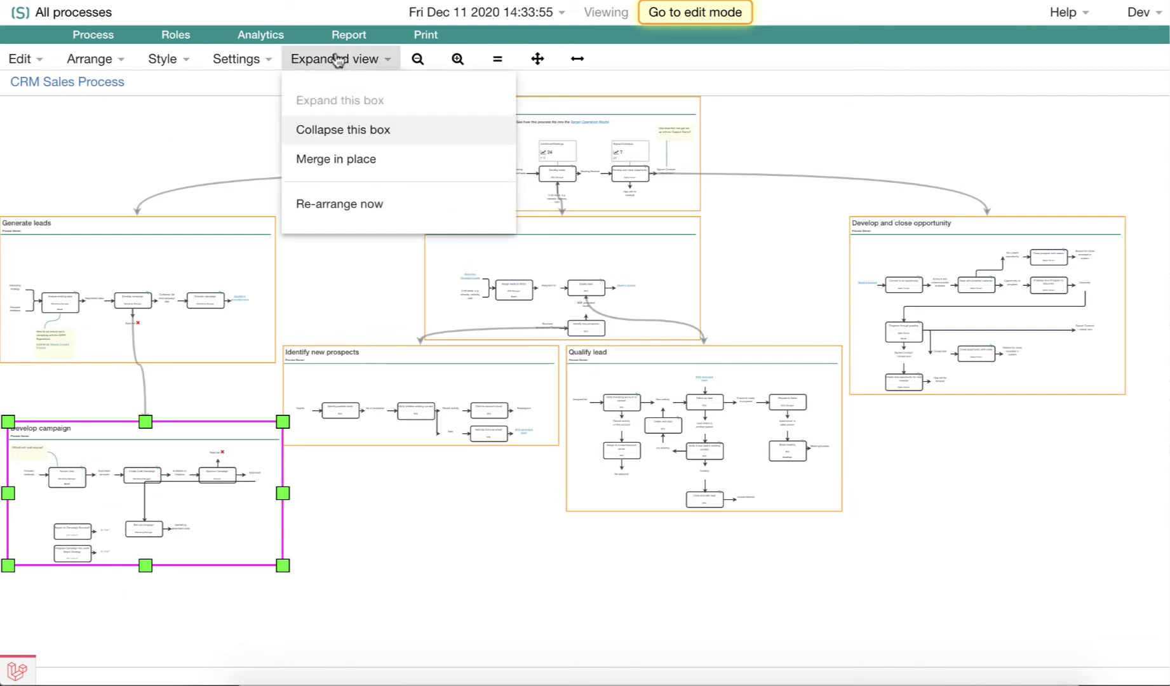
click(392, 131)
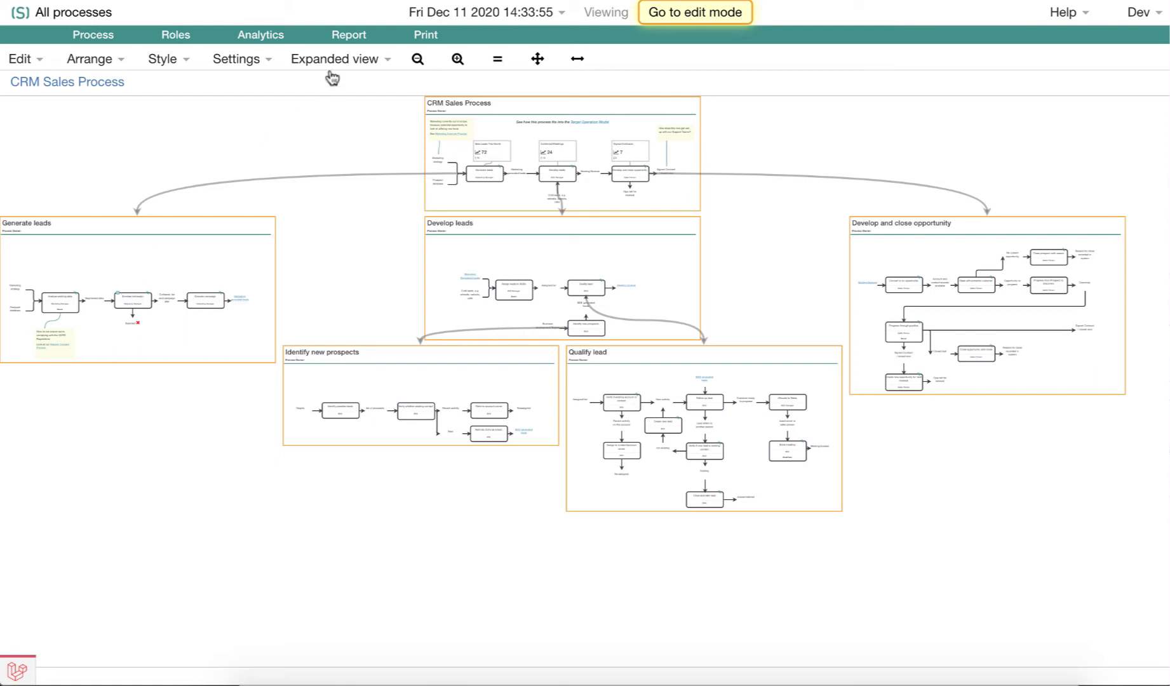
Move the Generate leads, Identify new prospects, Qualify lead and Develop and close opportunity diagrams around the canvas, and re-arrange the expanded view automatically.
click(135, 298)
drag(193, 266, 312, 395)
drag(399, 378, 360, 492)
drag(561, 389, 549, 514)
click(792, 325)
drag(792, 326, 682, 391)
click(674, 307)
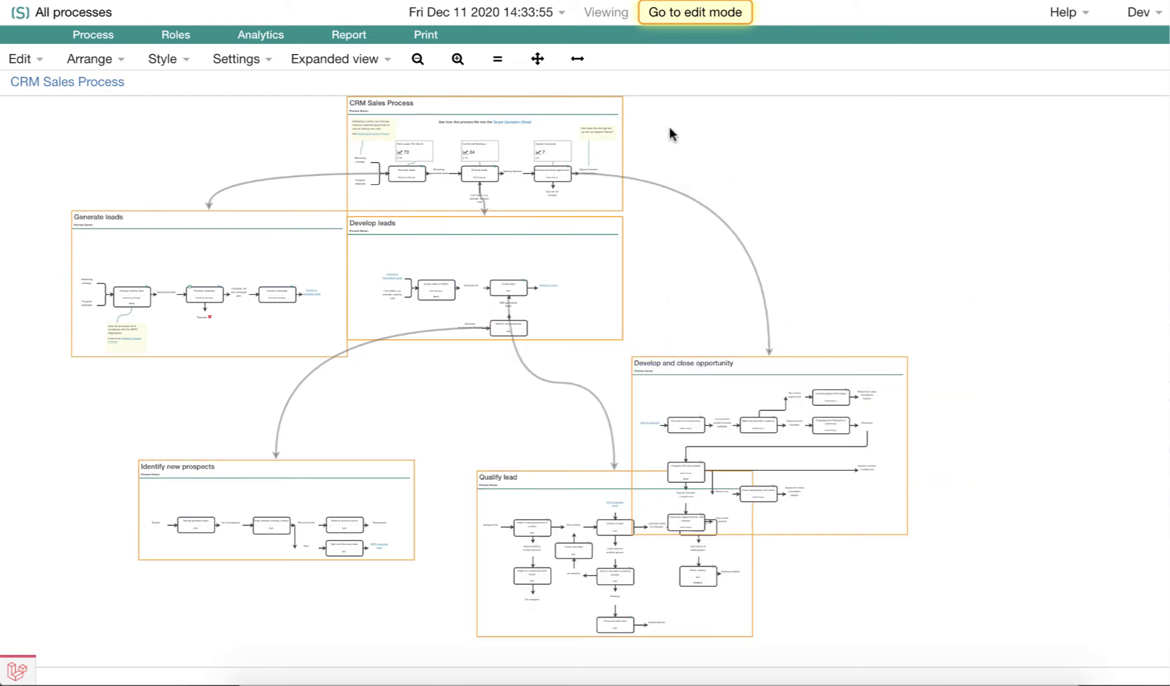
click(310, 246)
drag(269, 247, 353, 249)
click(348, 58)
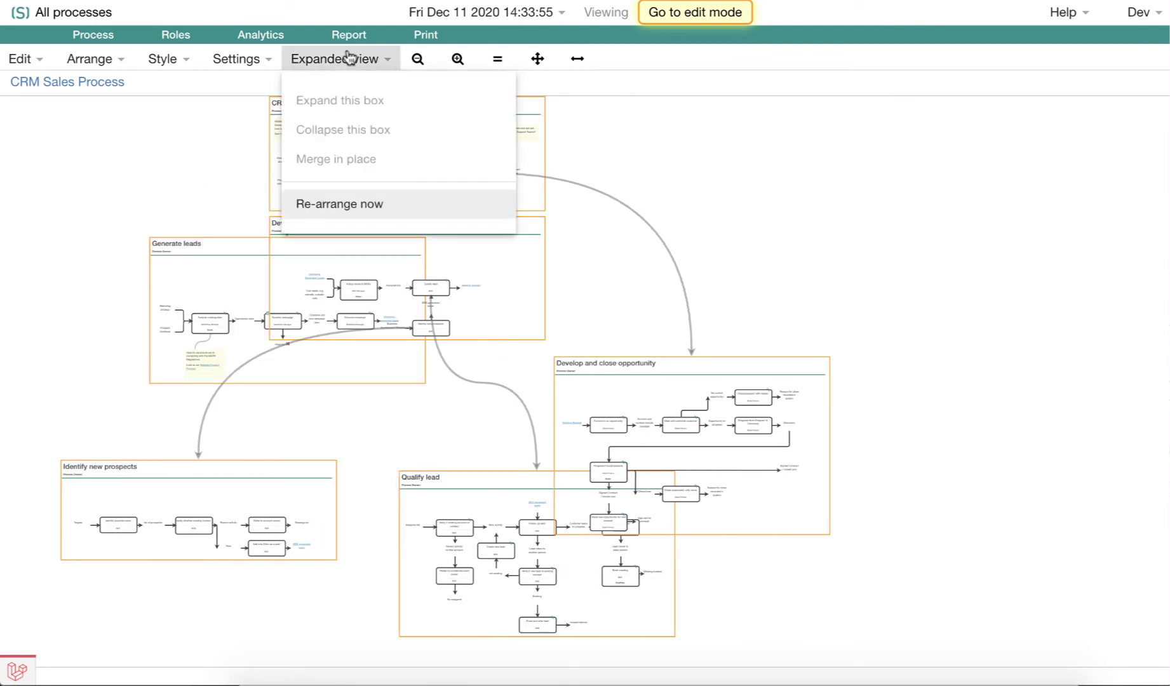
click(389, 206)
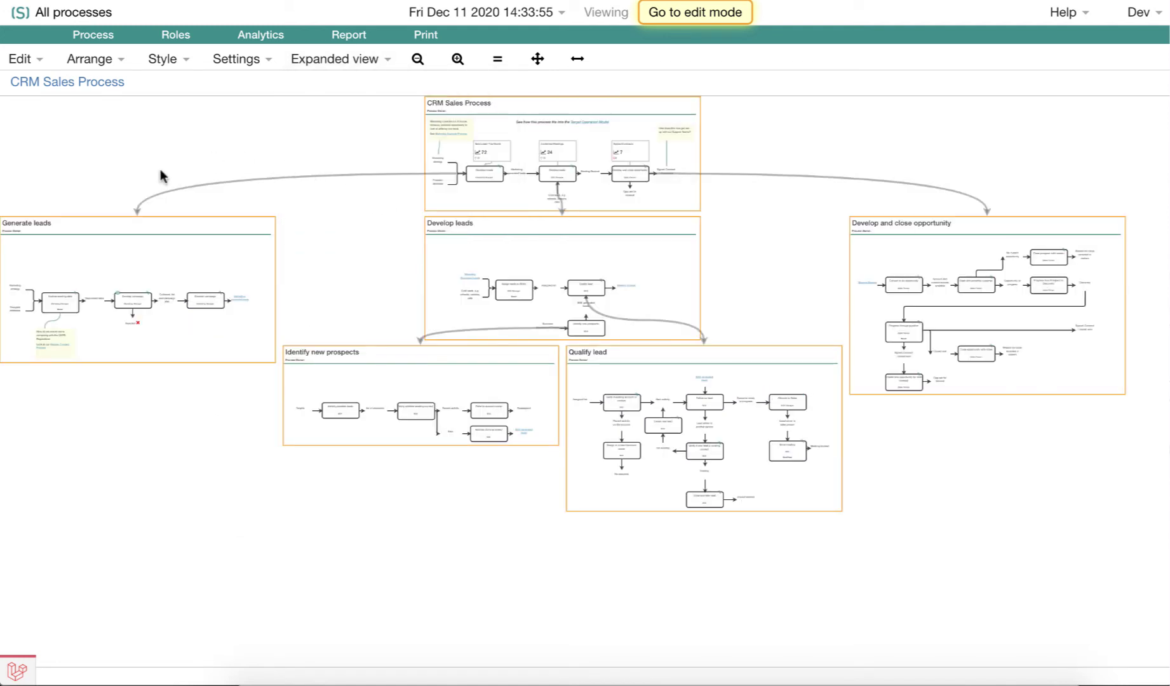
Align Generate leads and Develop and close opportunity with the Qualify lead row, and lengthen Generate leads and Identify new prospects to about Qualify lead's height.
drag(245, 336, 246, 462)
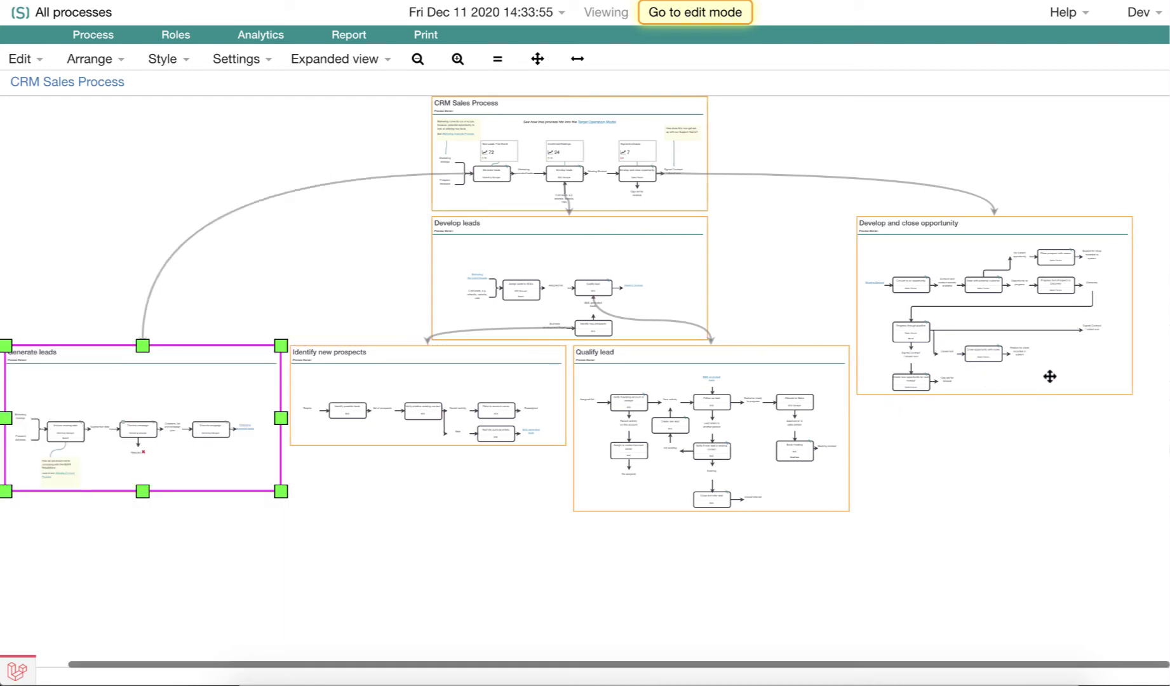
drag(1057, 372, 1068, 504)
click(392, 441)
drag(427, 447, 427, 511)
click(199, 480)
drag(143, 490, 145, 514)
click(744, 550)
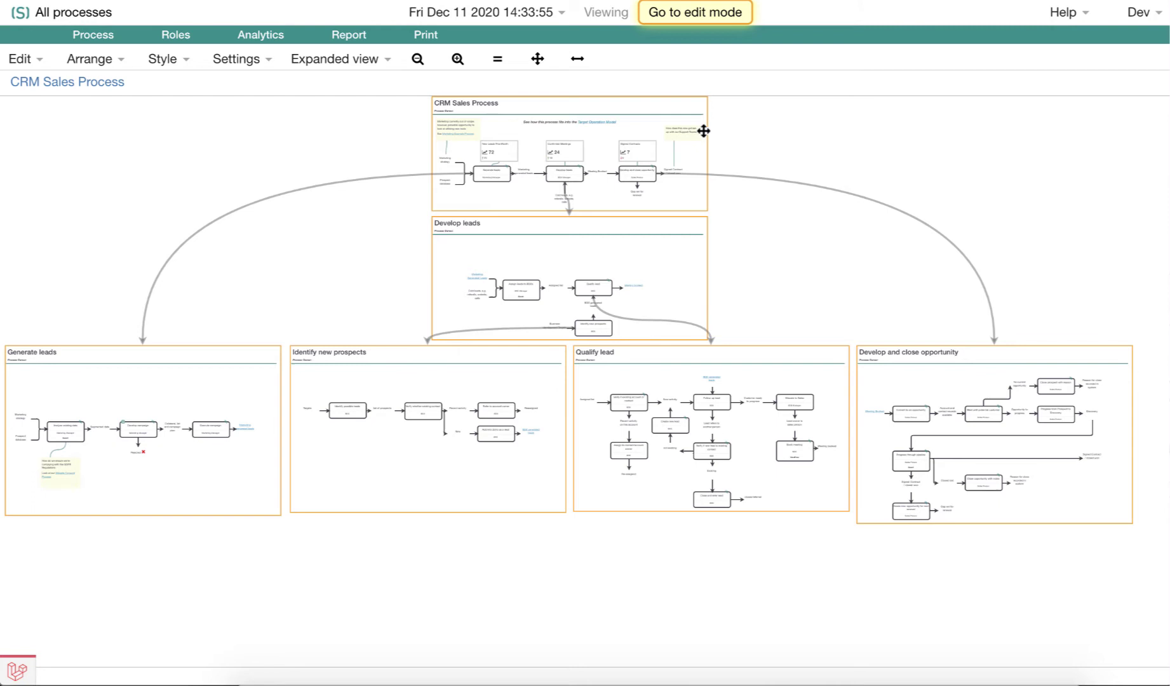
Delete the two yellow notes, about Support Teams set-up and marketing scope, from the CRM Sales Process diagram.
click(684, 135)
click(773, 157)
click(686, 133)
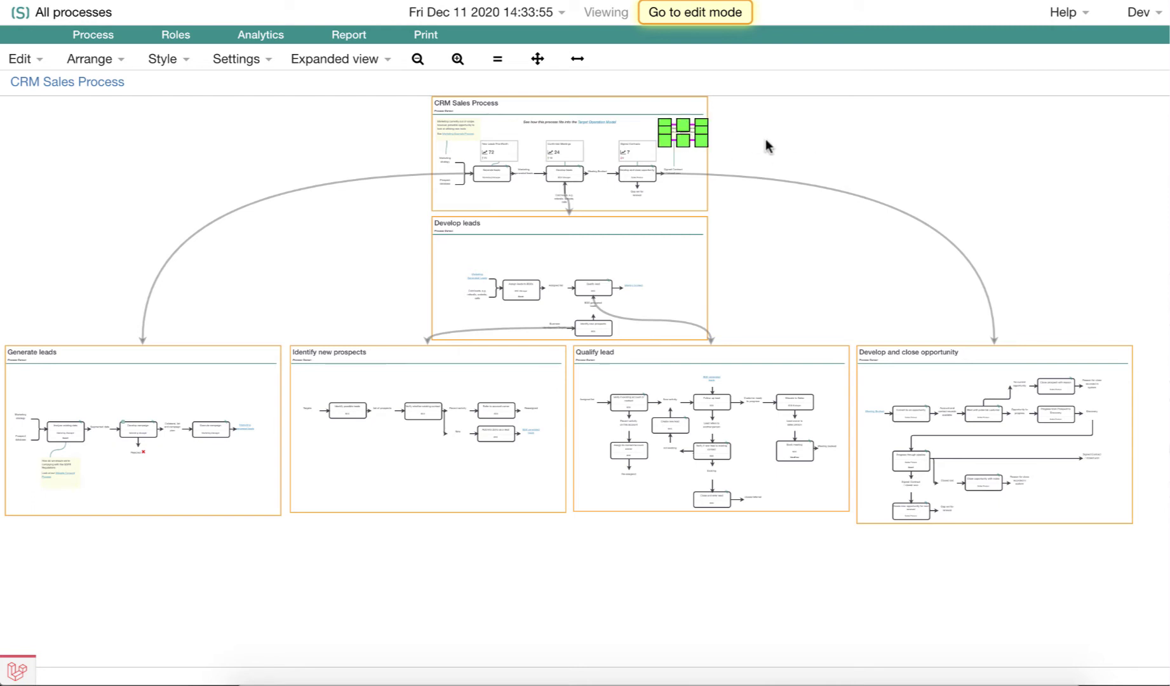
click(22, 58)
click(96, 264)
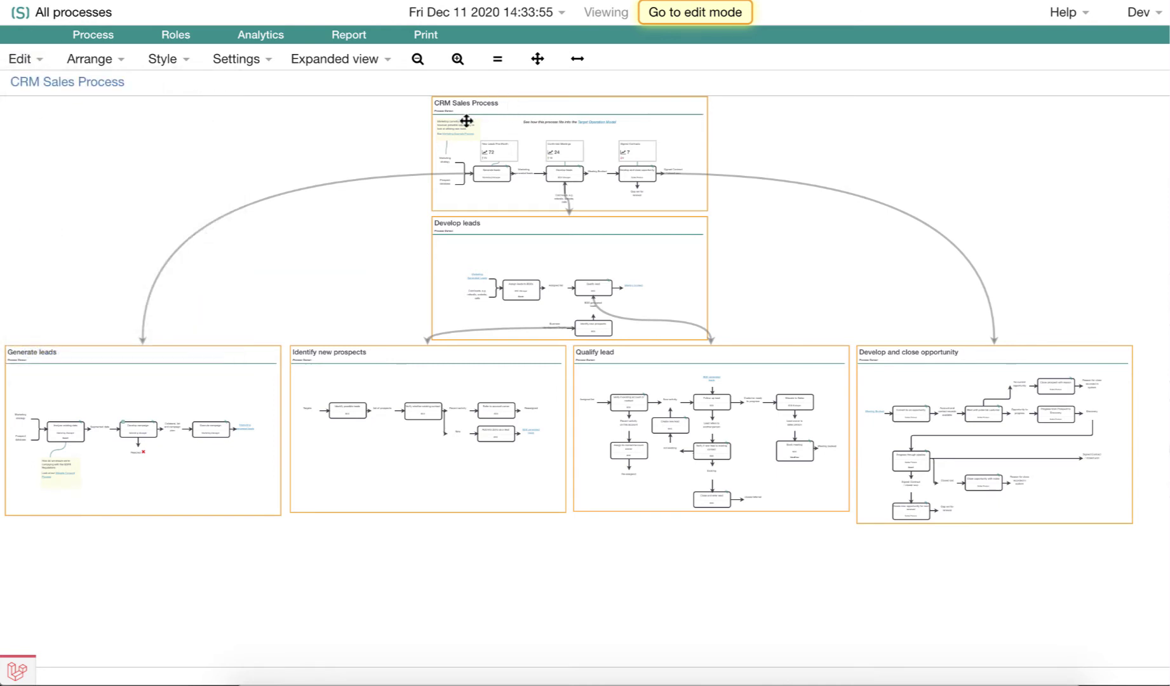
click(466, 121)
click(23, 59)
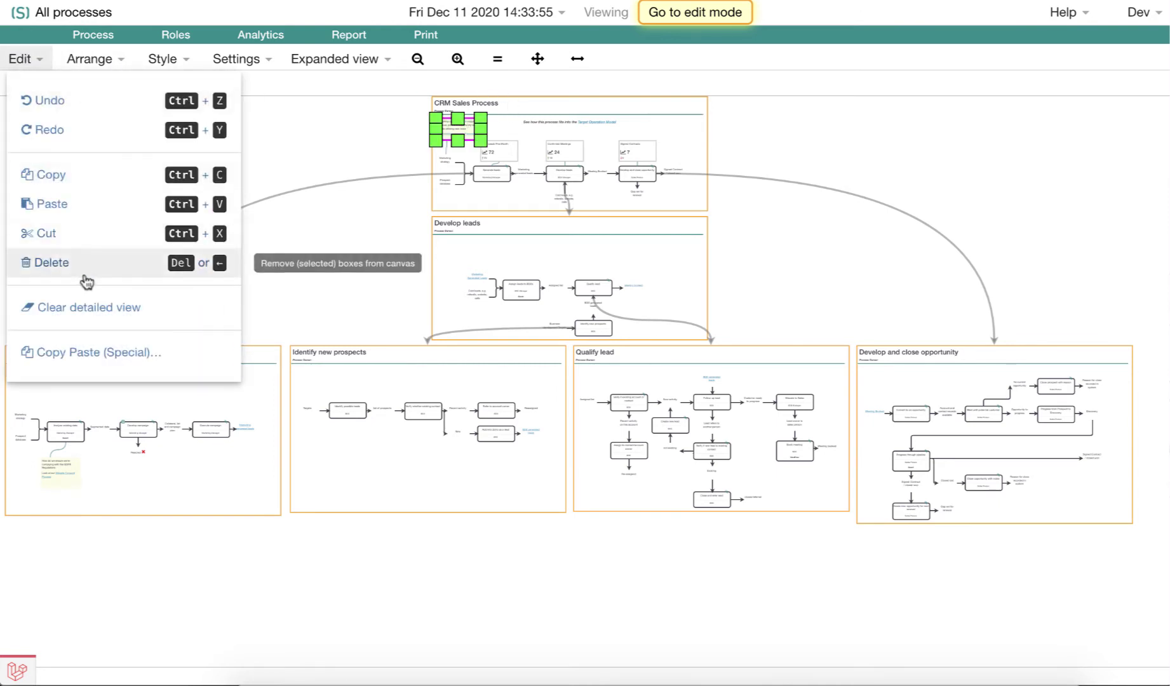
click(86, 280)
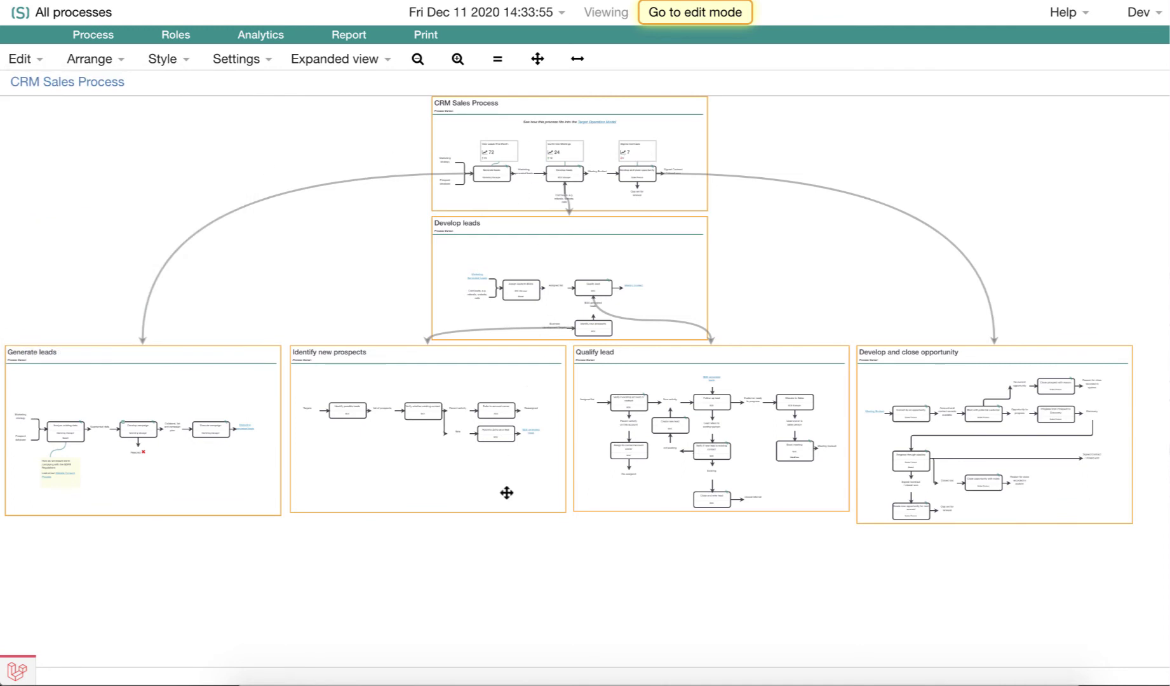
Delete the yellow GDPR note from the Generate leads diagram in the expanded view.
click(62, 458)
click(23, 58)
click(92, 264)
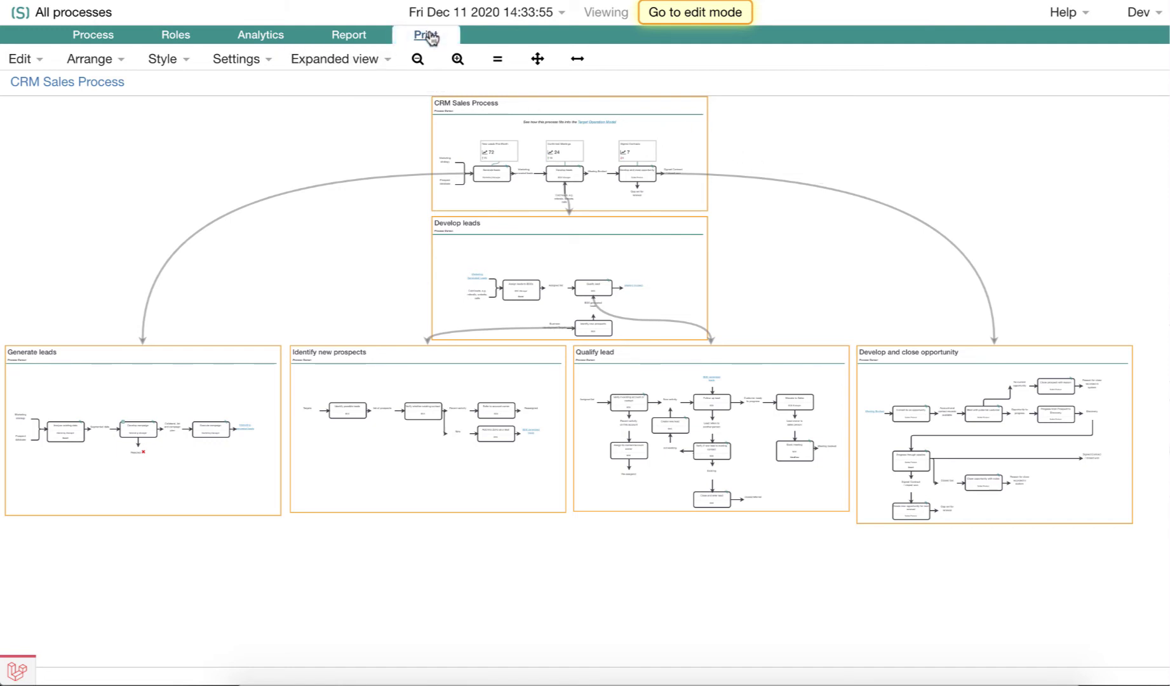
Review the cleaned-up expanded view in the print preview.
click(427, 37)
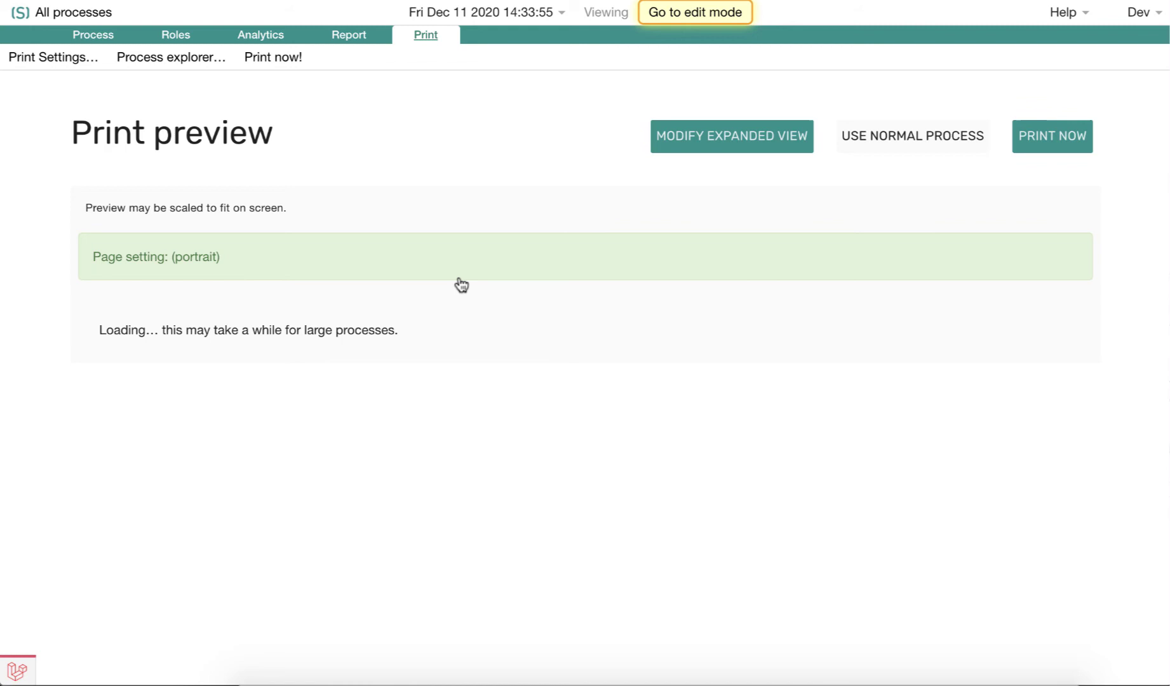
scroll(460, 282, down, 3)
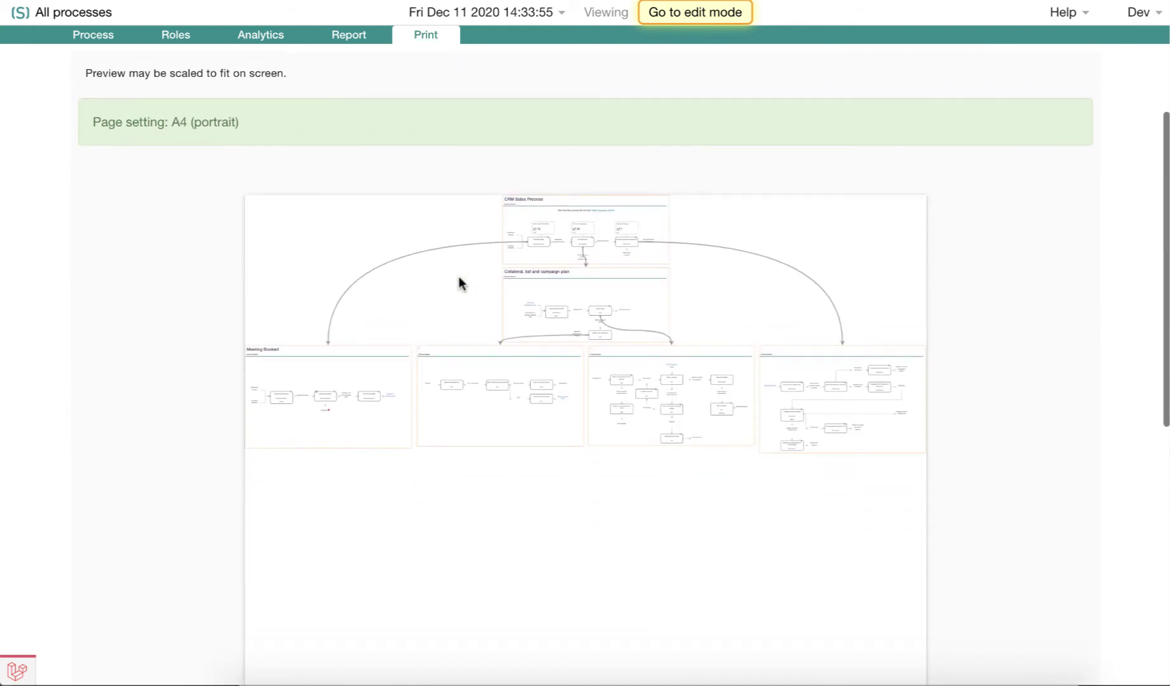
scroll(486, 355, down, 5)
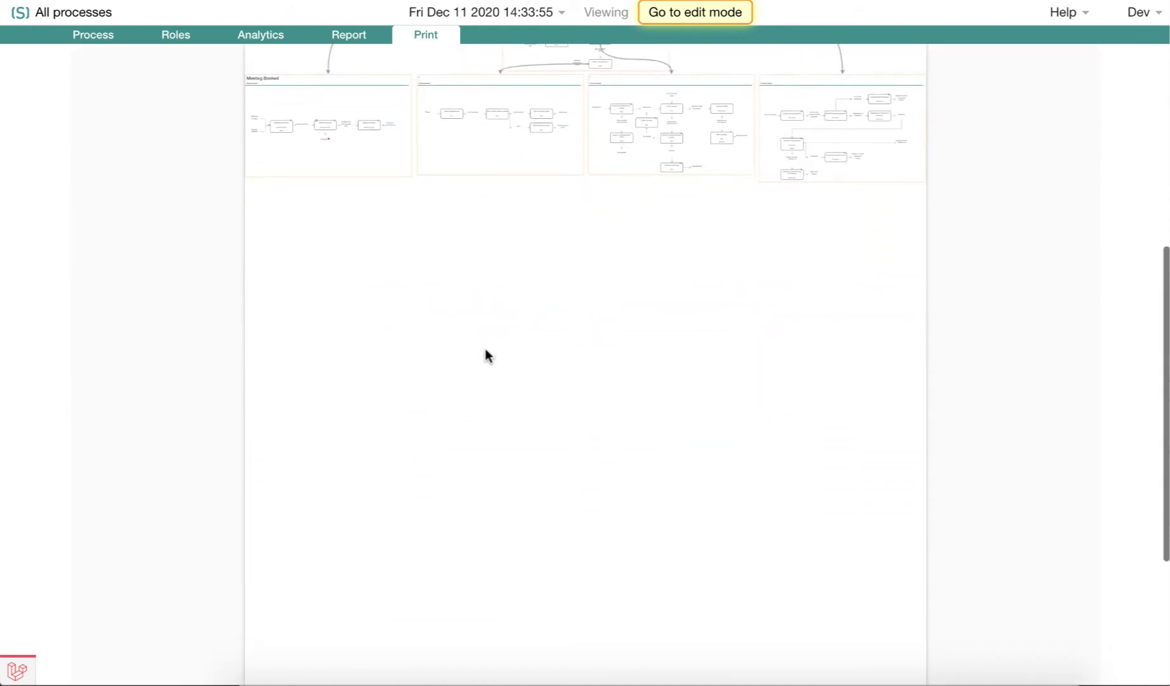
scroll(486, 354, down, 3)
scroll(485, 354, up, 5)
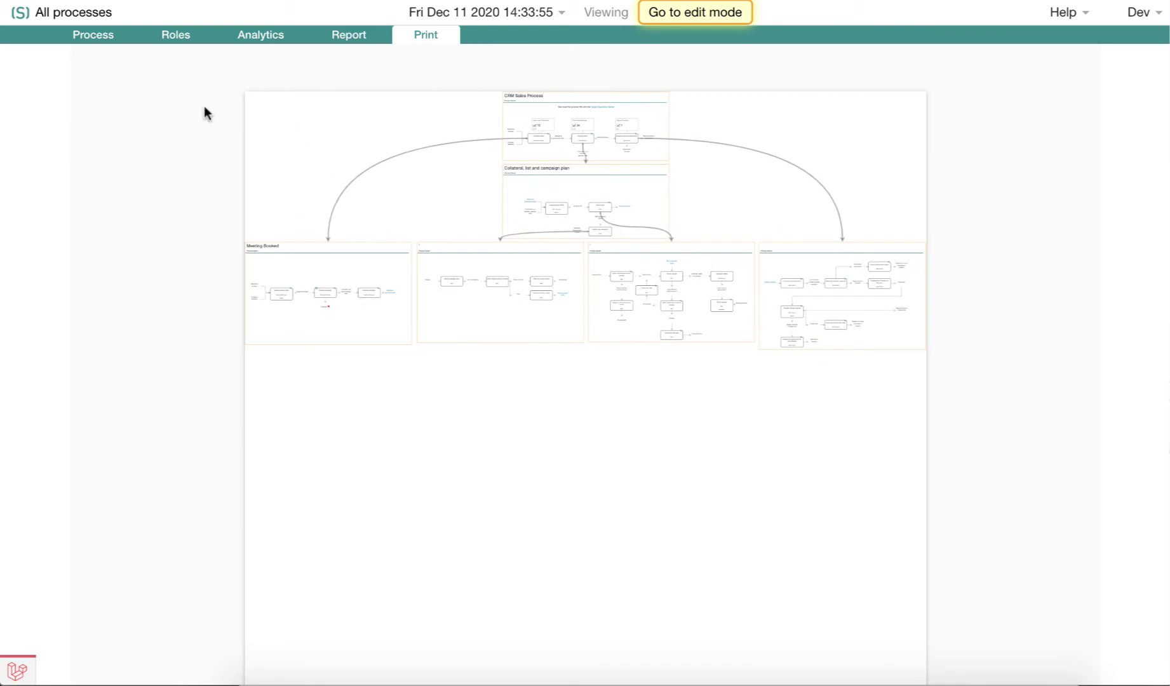
scroll(204, 113, up, 4)
Set the print page to A3 landscape, with the content fitted on one page and only the current diagram in scope.
click(48, 56)
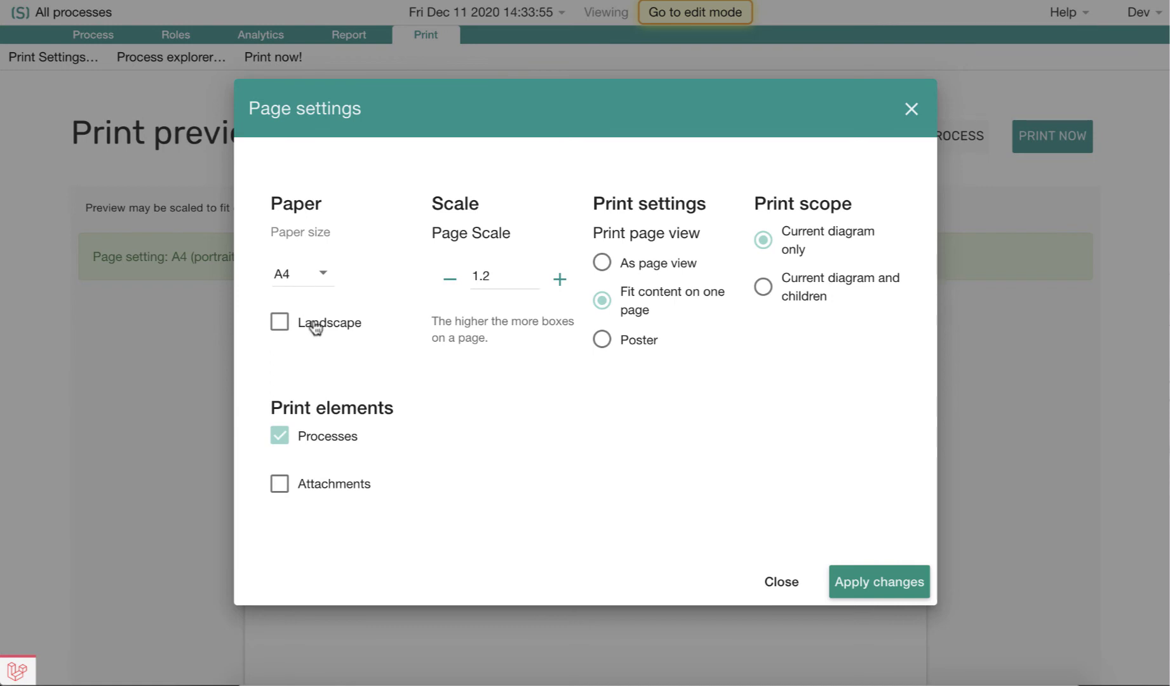
click(316, 325)
click(318, 278)
click(347, 329)
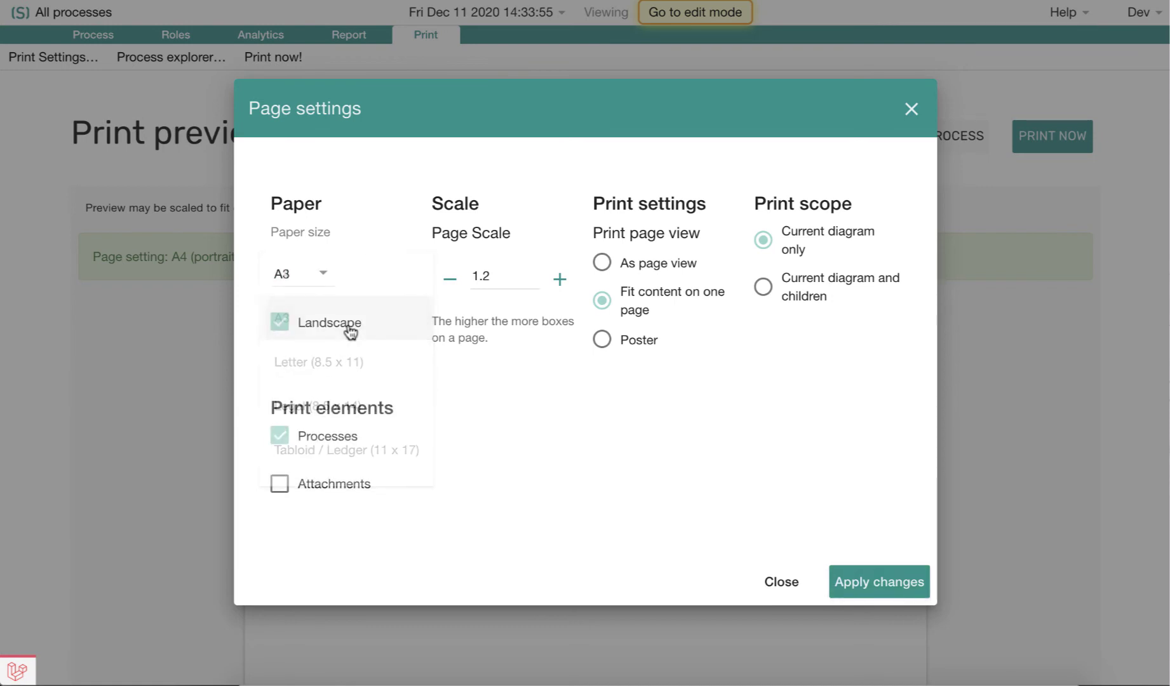
click(643, 297)
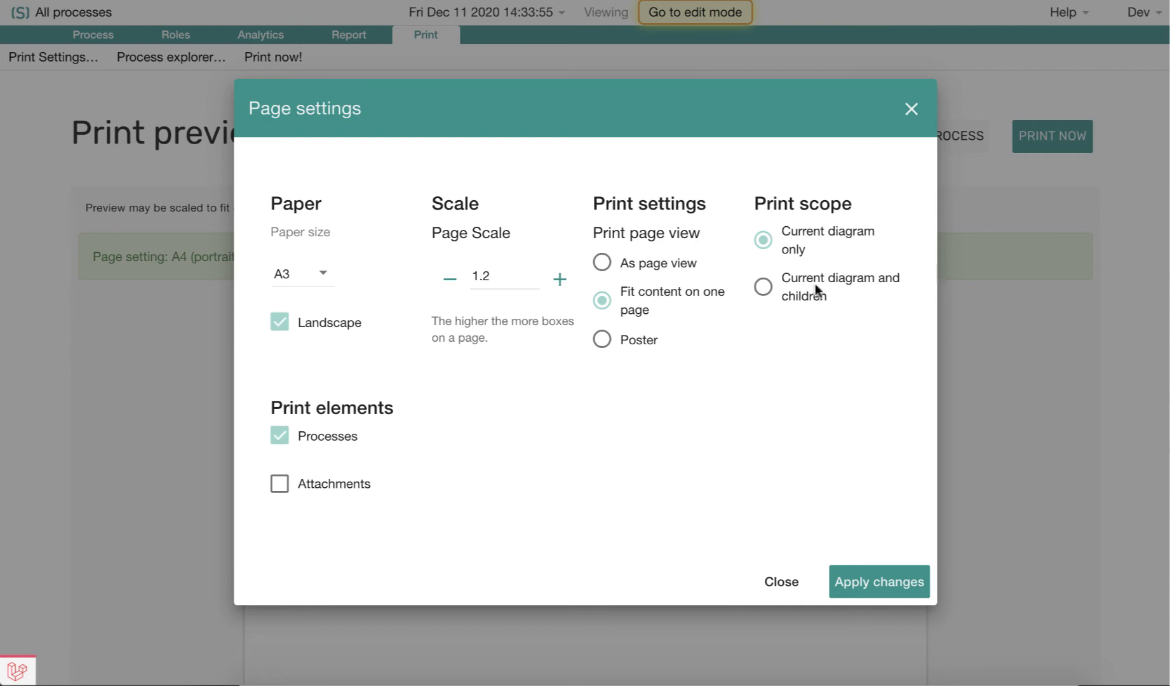
click(883, 582)
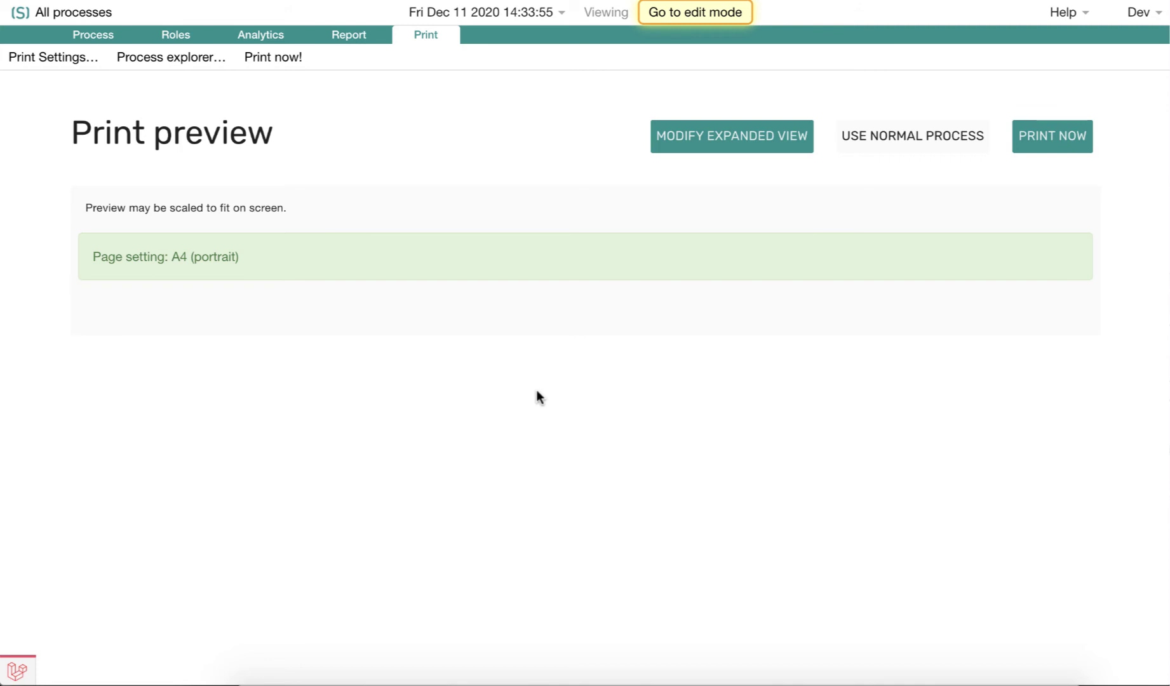
Review the expanded view in the print preview and on the print-ready page.
scroll(537, 391, down, 6)
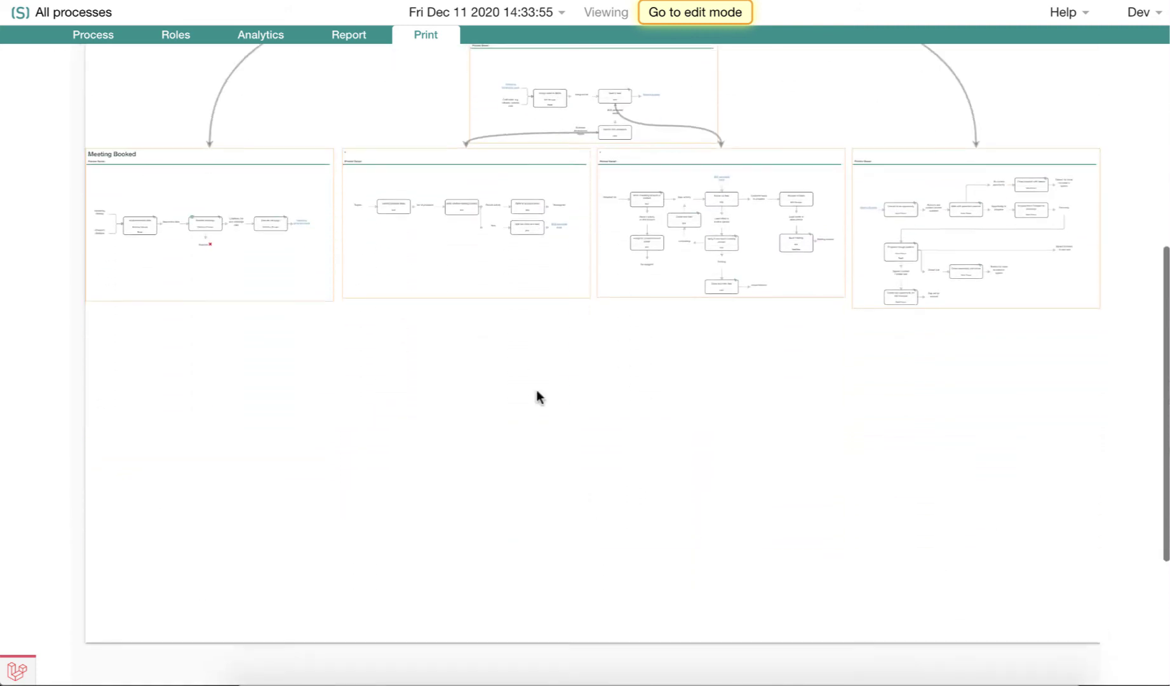
scroll(537, 397, down, 3)
scroll(536, 394, up, 7)
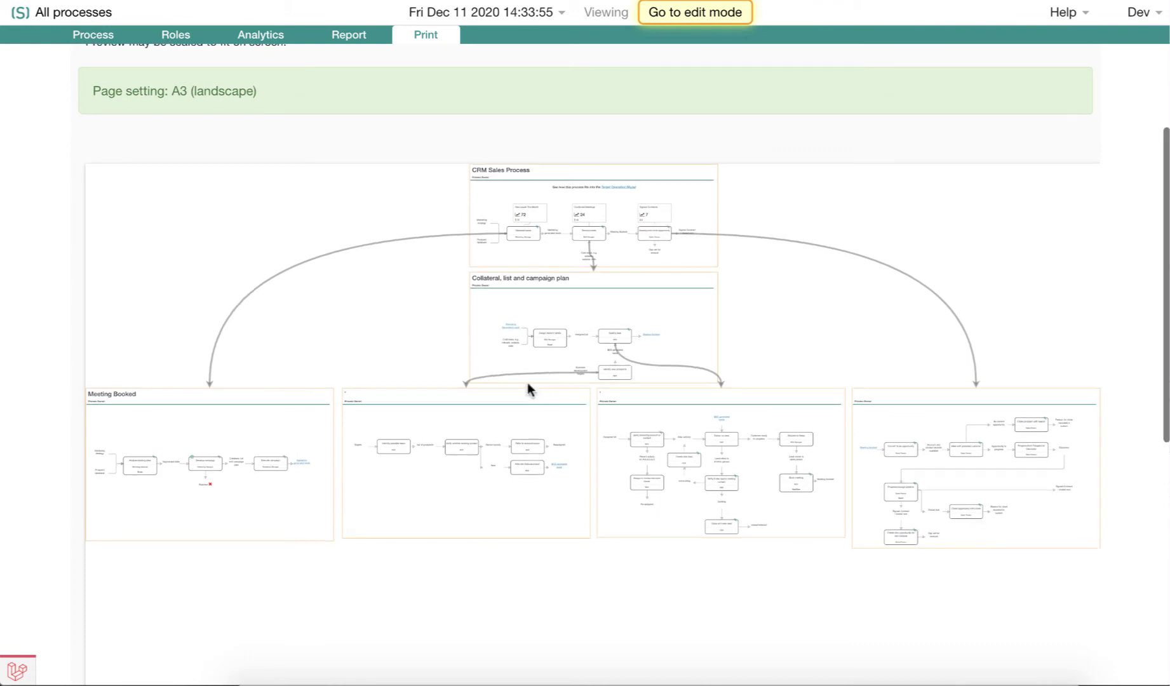
scroll(313, 119, up, 3)
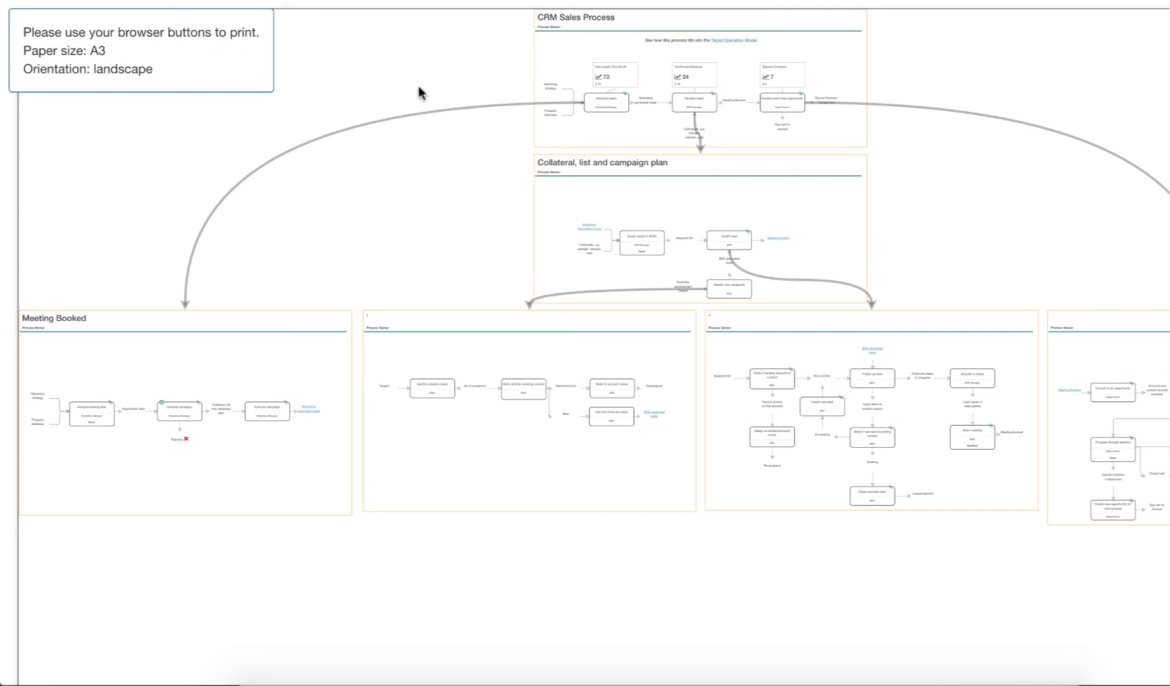
key(Escape)
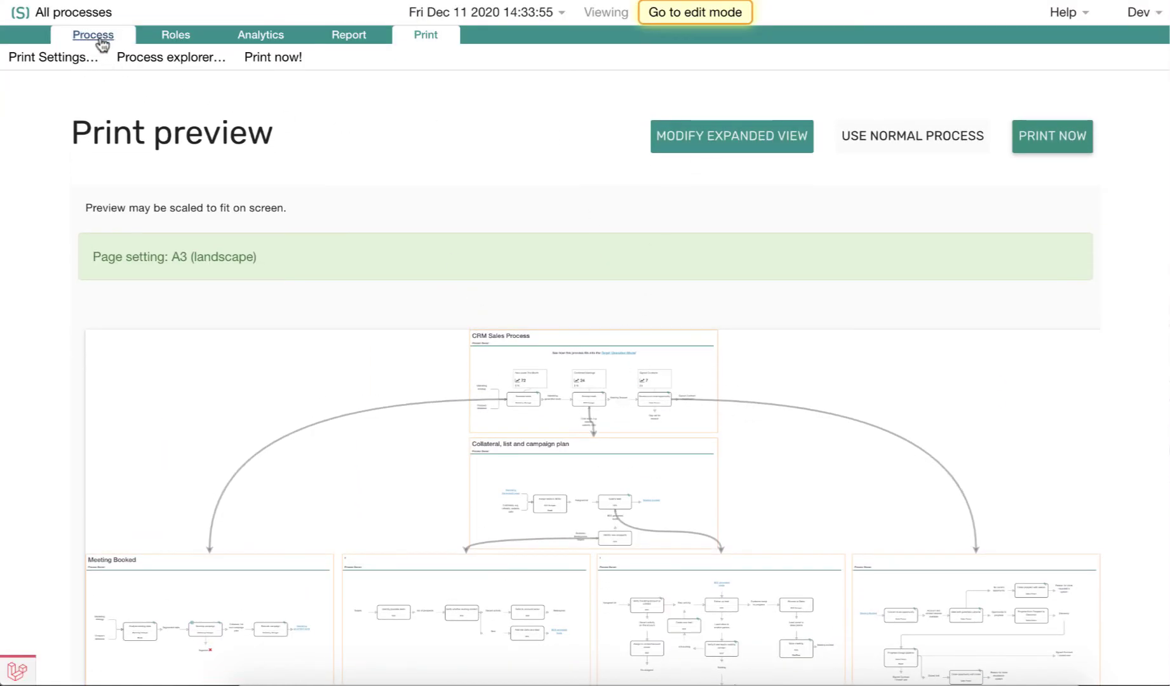
Reopen the expanded view for modification and stack Generate leads above Identify new prospects to the left of the CRM Sales Process and Develop leads diagrams.
click(754, 147)
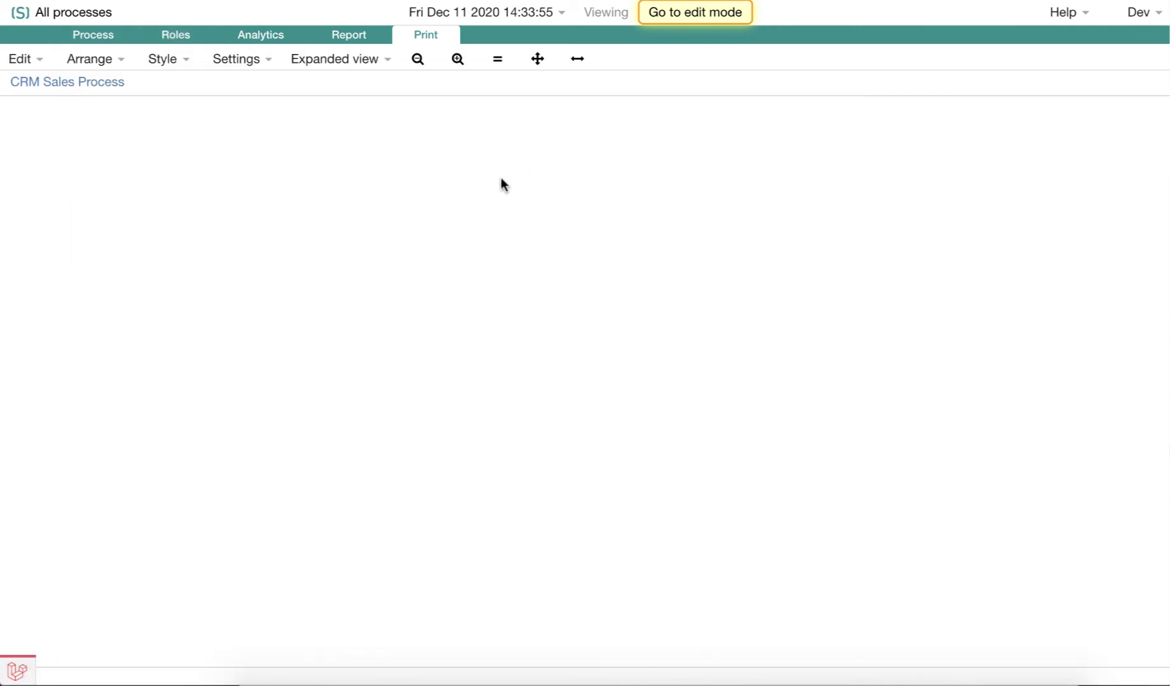
click(244, 400)
drag(244, 401, 315, 204)
drag(507, 366, 534, 393)
drag(284, 232, 305, 314)
click(391, 466)
drag(437, 473, 227, 502)
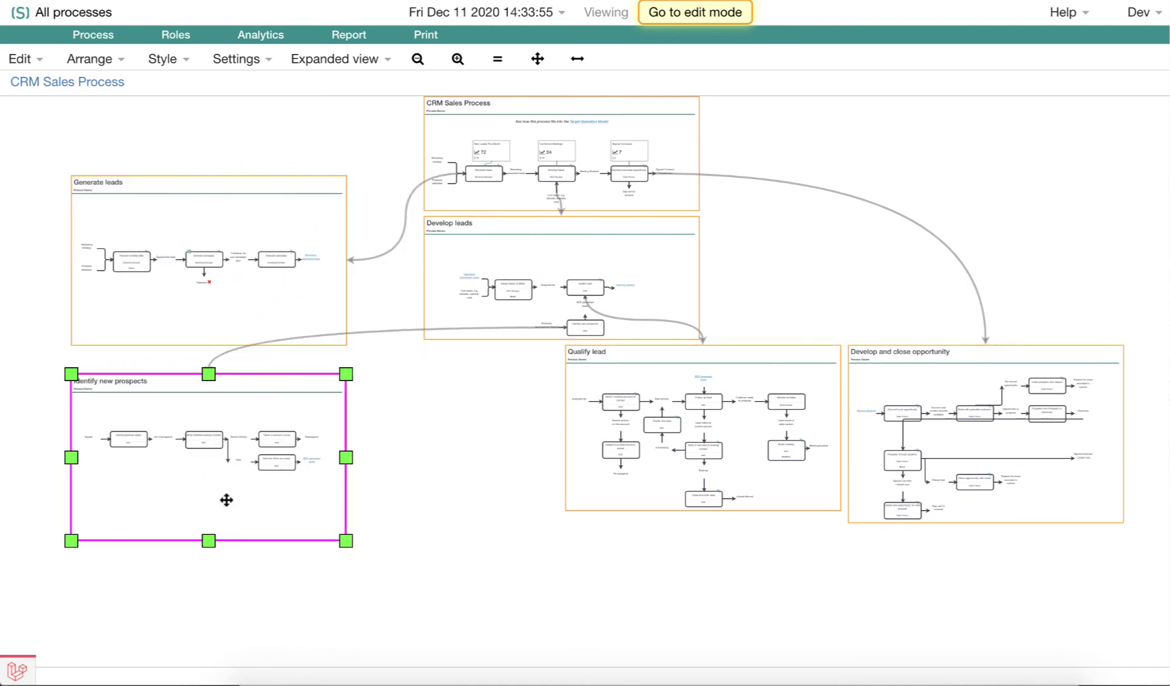
Move Develop and close opportunity to the right of the CRM Sales Process diagram and place Qualify lead directly beneath it.
click(929, 373)
drag(933, 374, 908, 285)
click(825, 385)
drag(824, 385, 1060, 417)
click(683, 486)
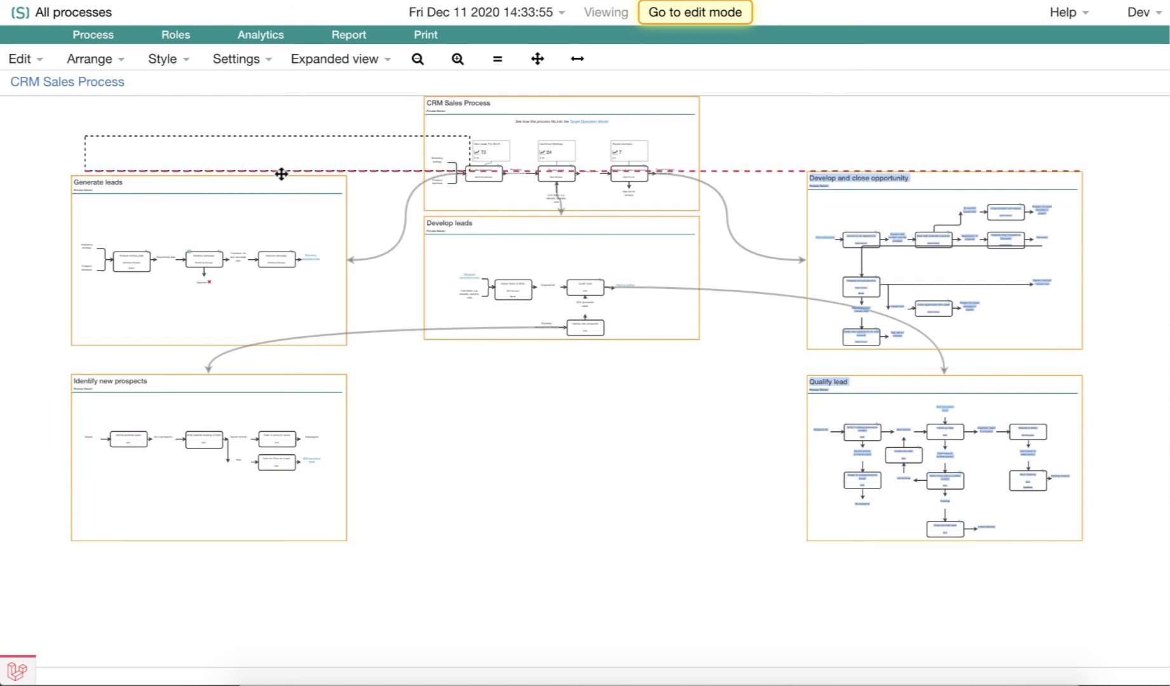
Turn on Page View for the expanded view with A3 paper in landscape orientation.
click(254, 56)
click(300, 105)
click(327, 289)
click(308, 381)
click(318, 426)
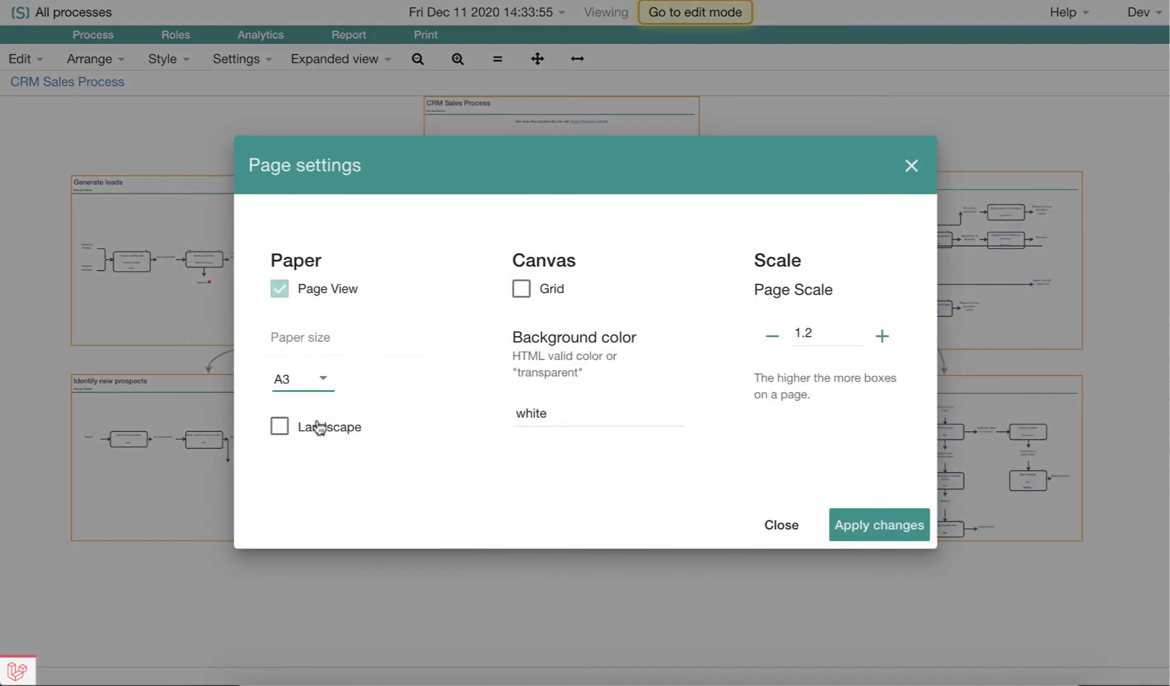
click(317, 426)
click(884, 523)
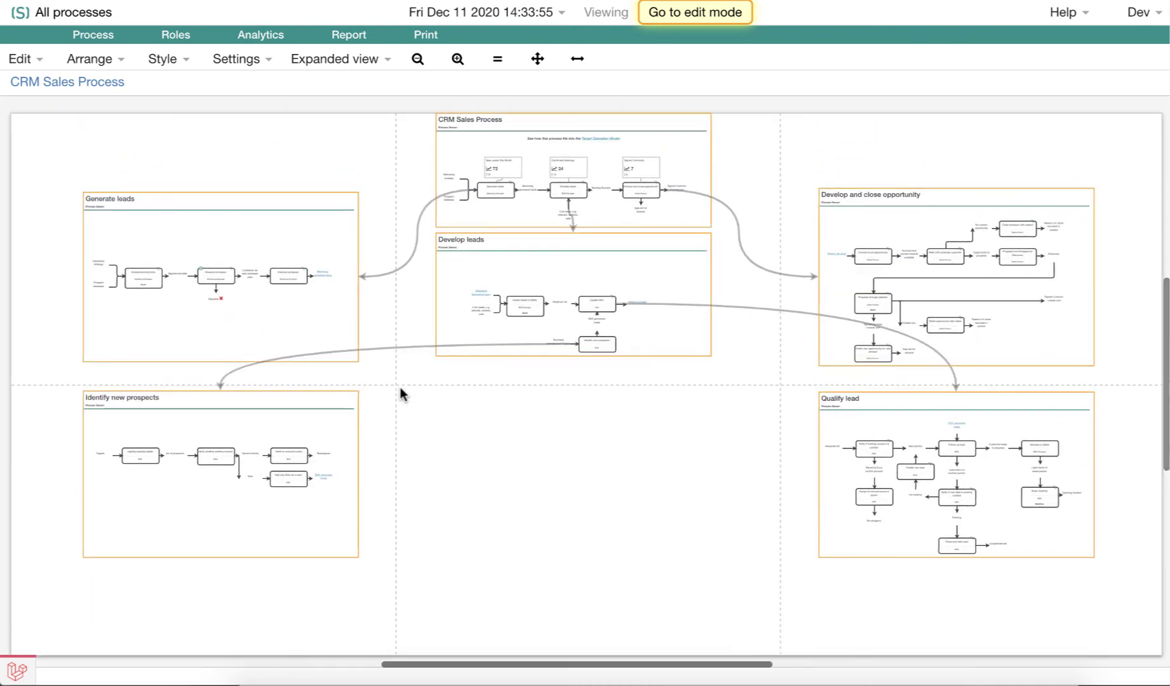
Move Identify new prospects and Qualify lead further below the horizontal page break, and shift Develop leads and CRM Sales Process slightly down within their page.
drag(330, 513, 310, 542)
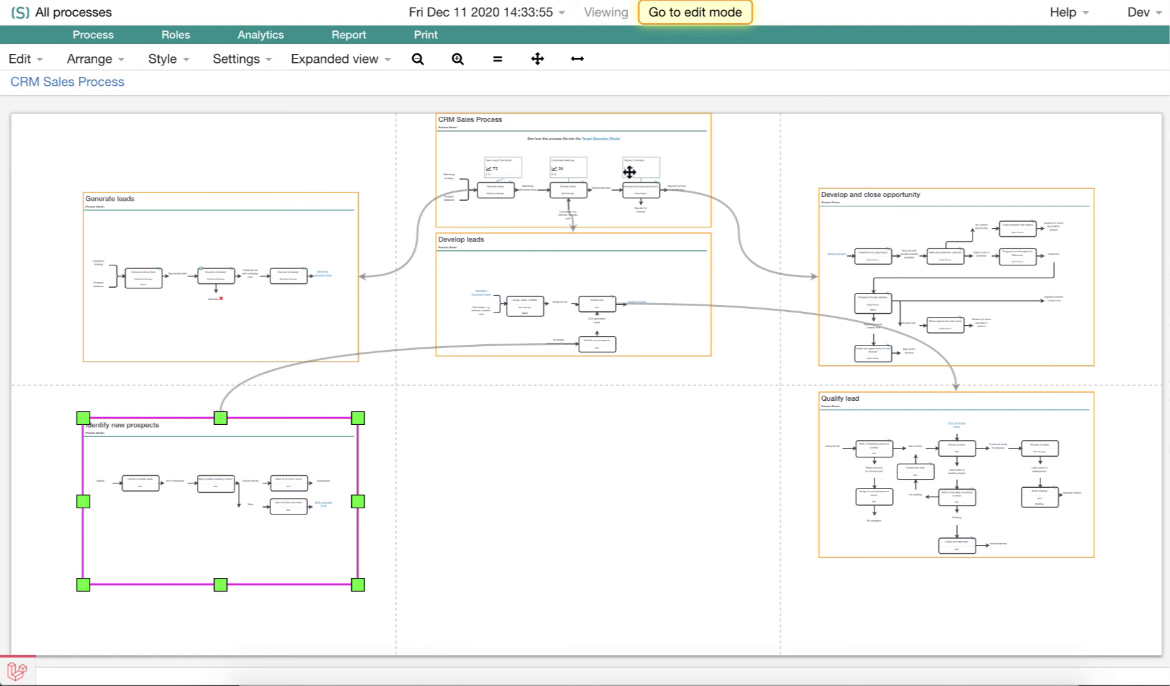
click(691, 338)
drag(678, 337, 673, 346)
click(668, 216)
drag(675, 225, 676, 230)
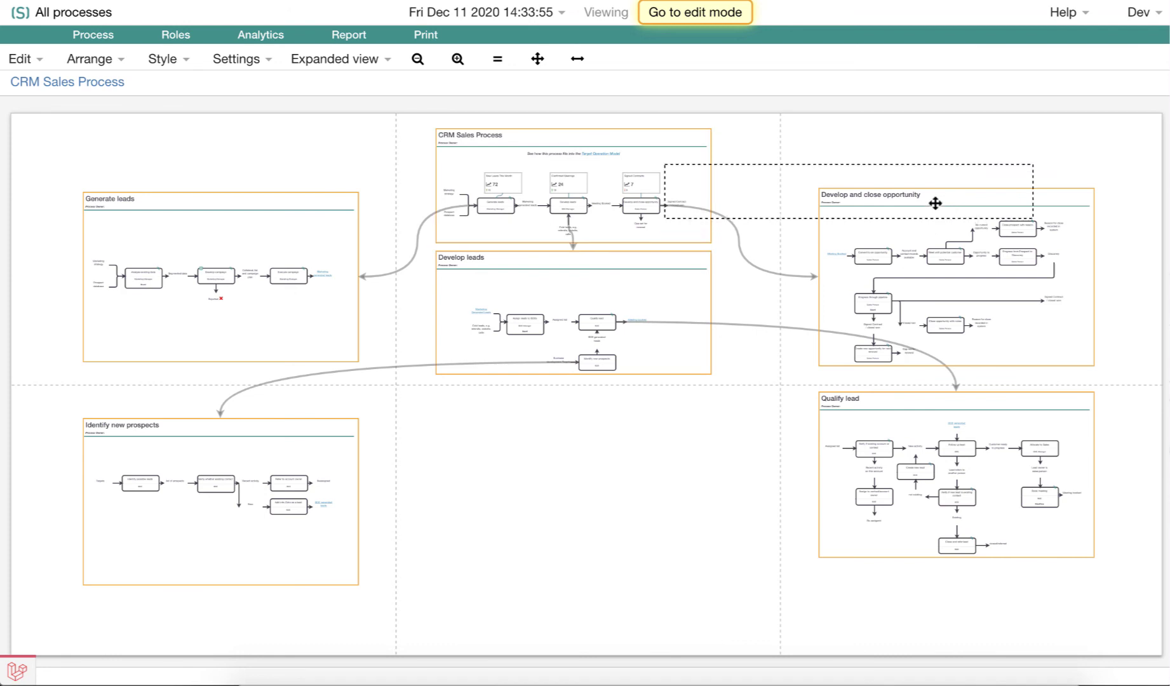
click(877, 538)
drag(903, 557, 902, 597)
click(615, 478)
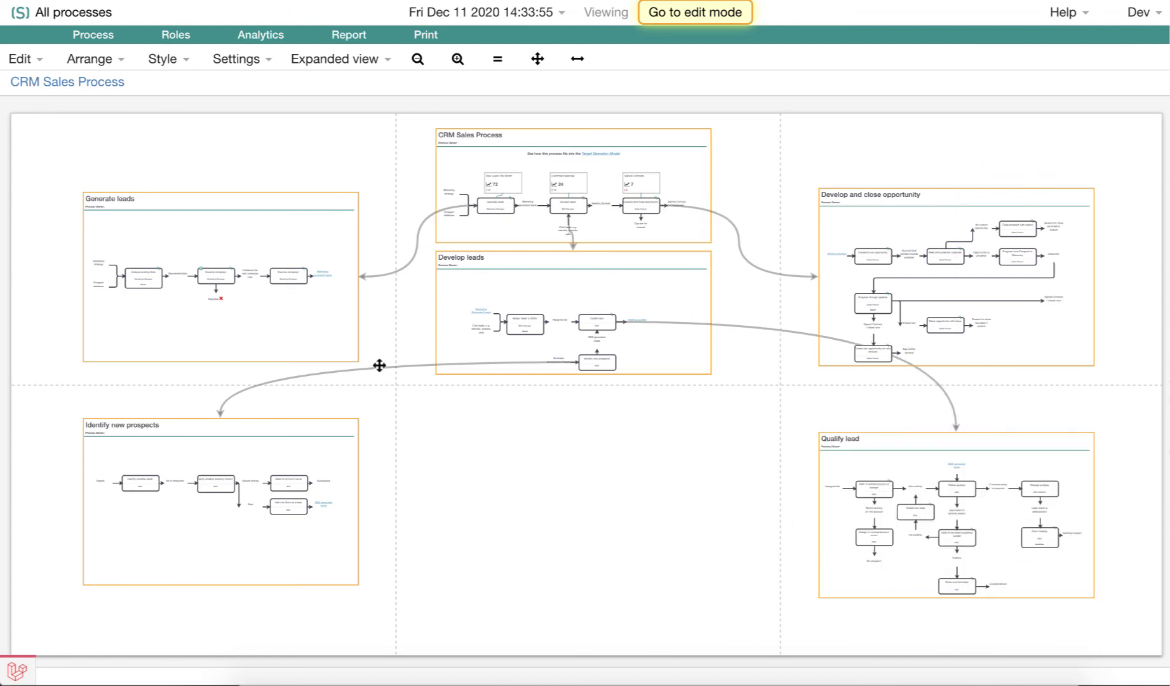
click(173, 64)
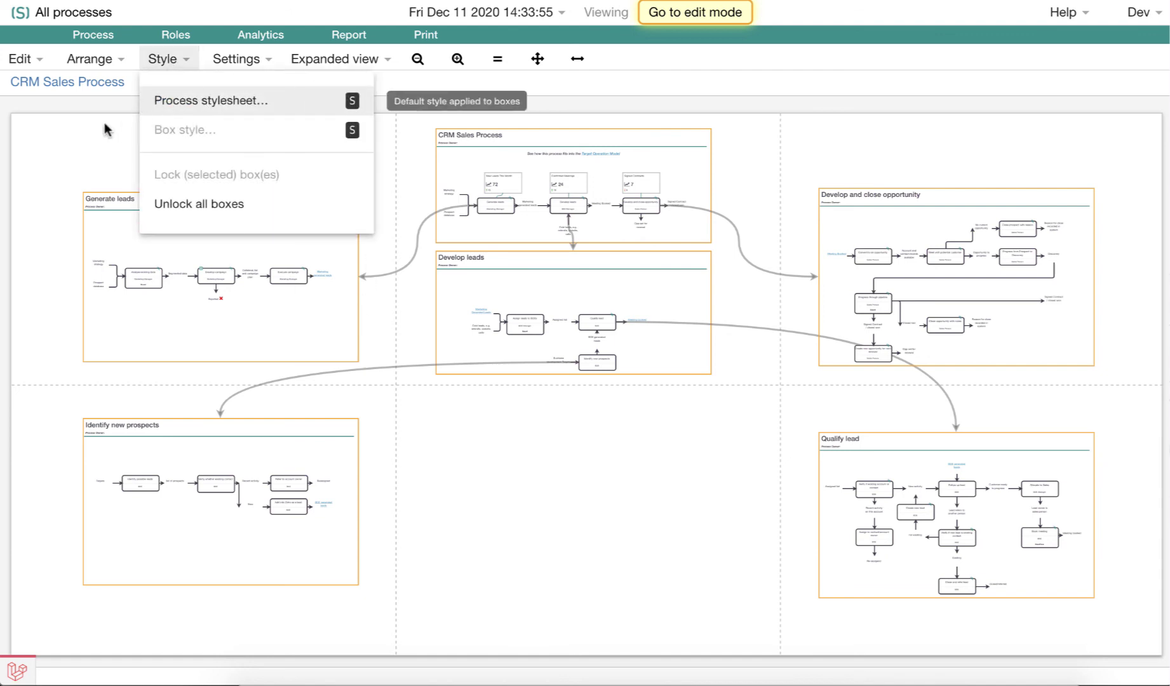
click(104, 157)
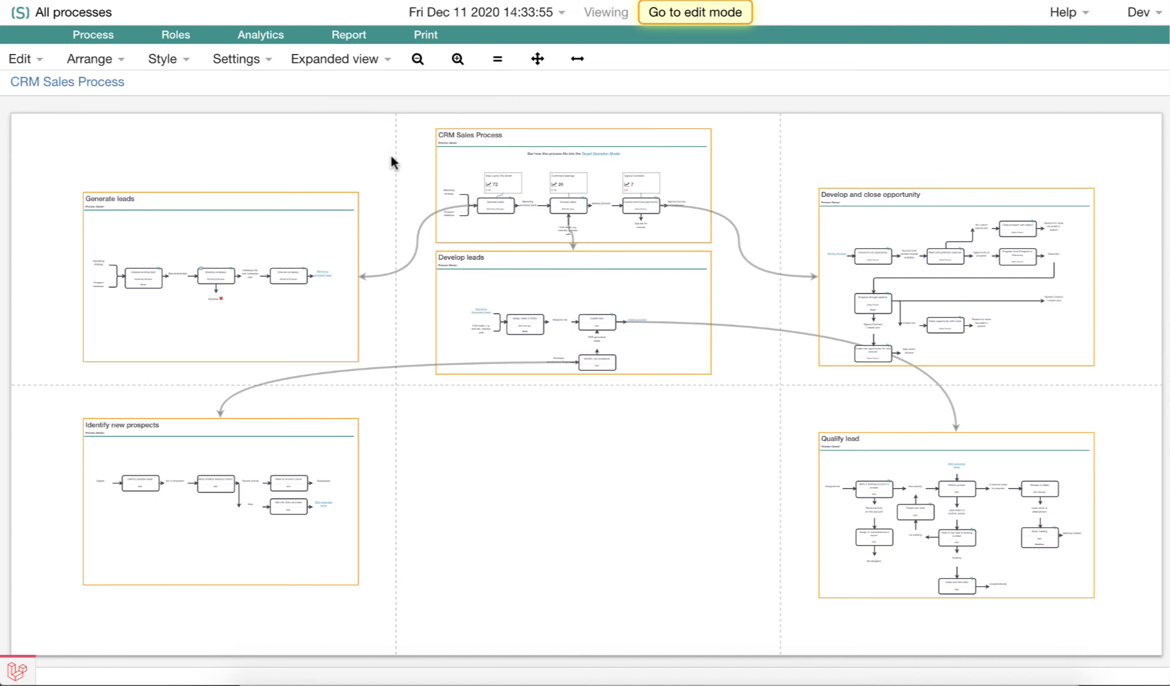
Move Develop and close opportunity and Generate leads up, away from the horizontal page break.
click(935, 215)
drag(922, 217, 923, 183)
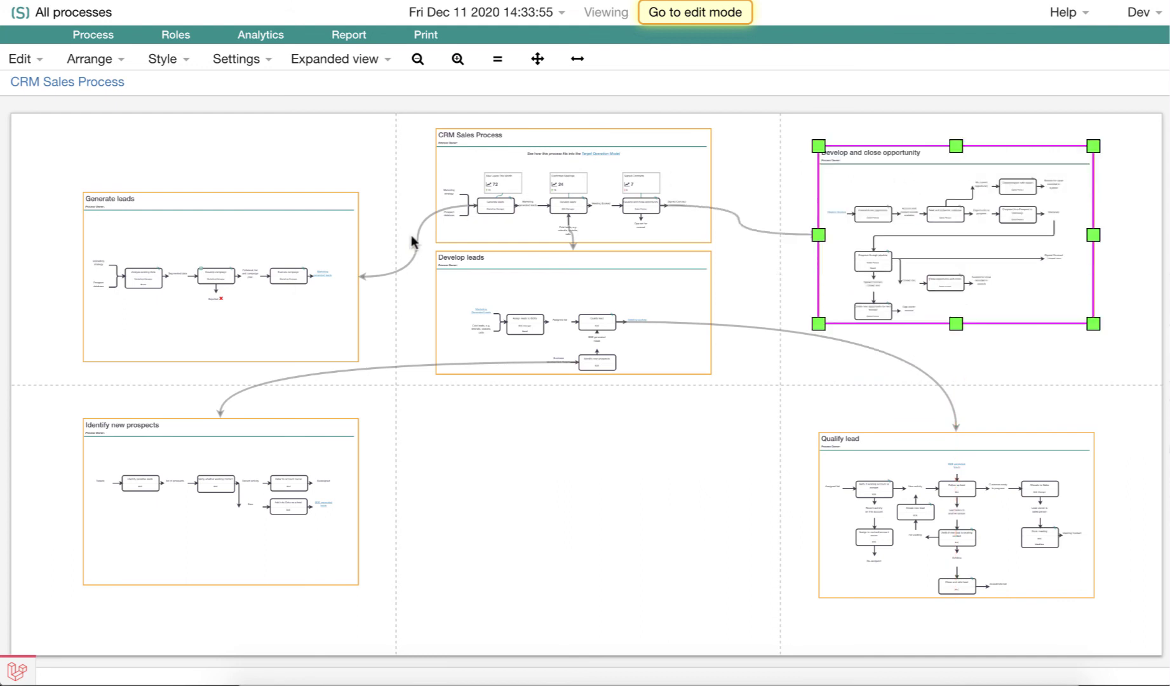
click(320, 251)
drag(283, 233, 286, 217)
click(303, 156)
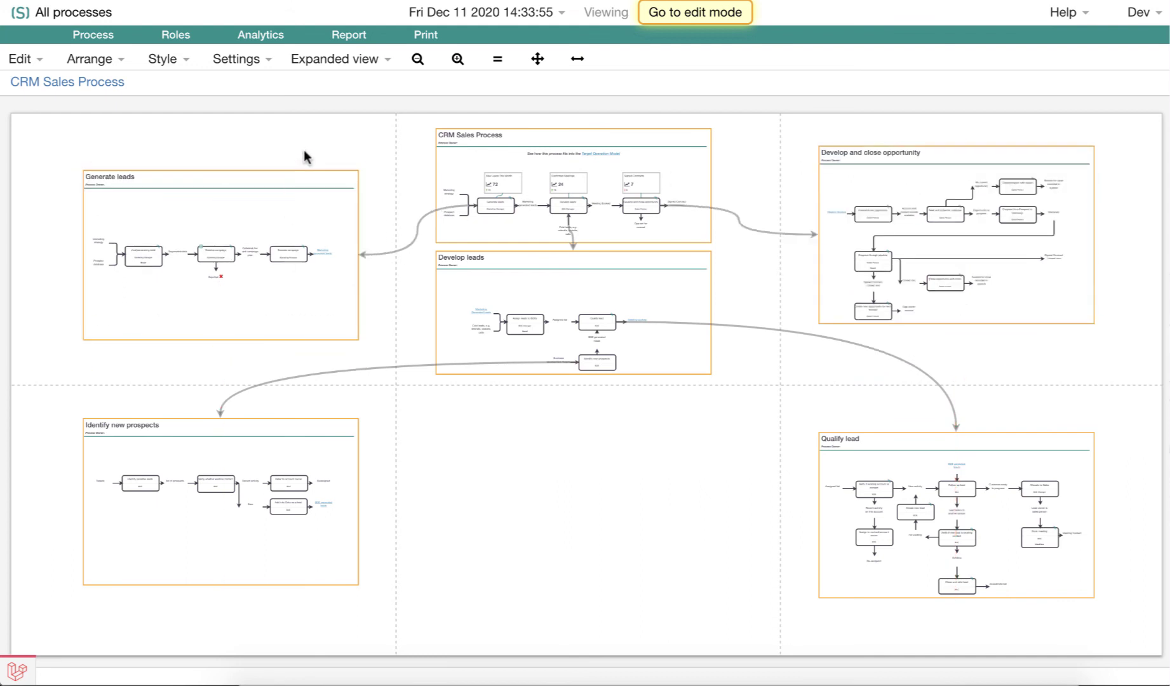